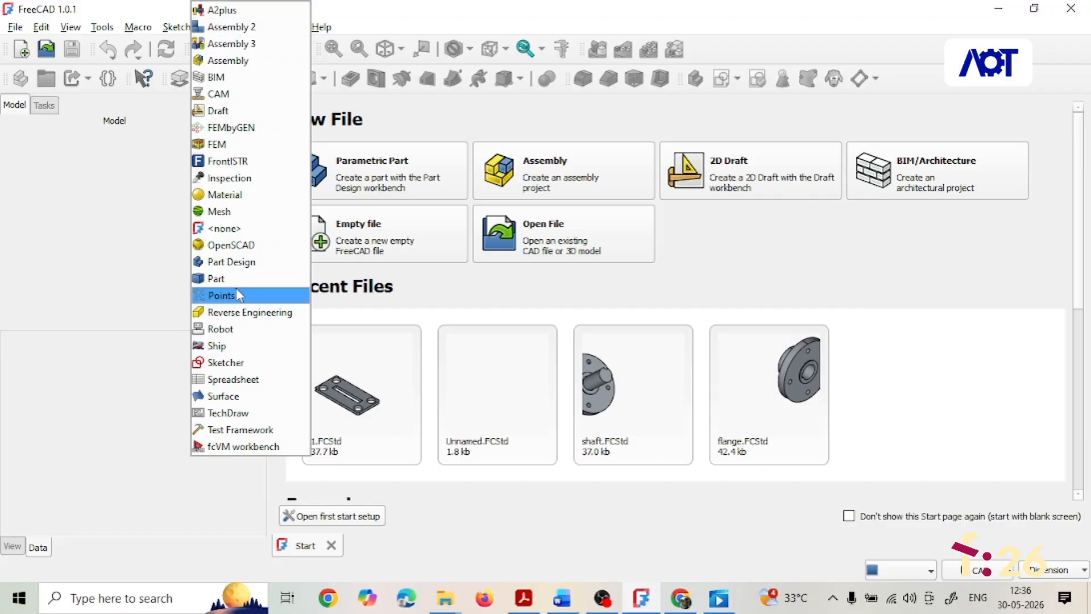
- Select the Part Design workbench and open the assignment drawing PDF for reference
left_click(238, 264)
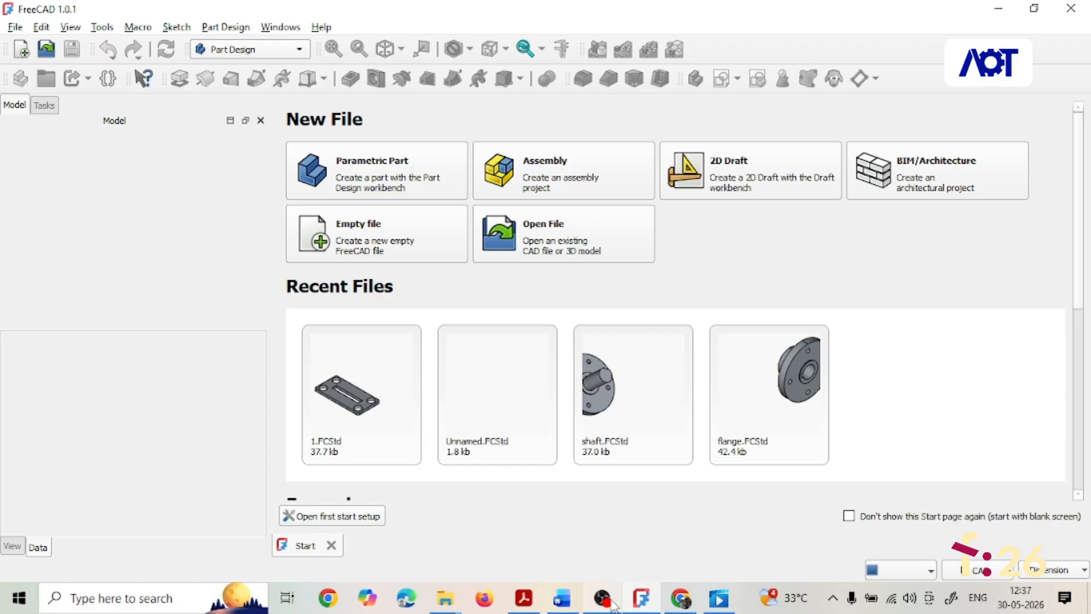
left_click(525, 602)
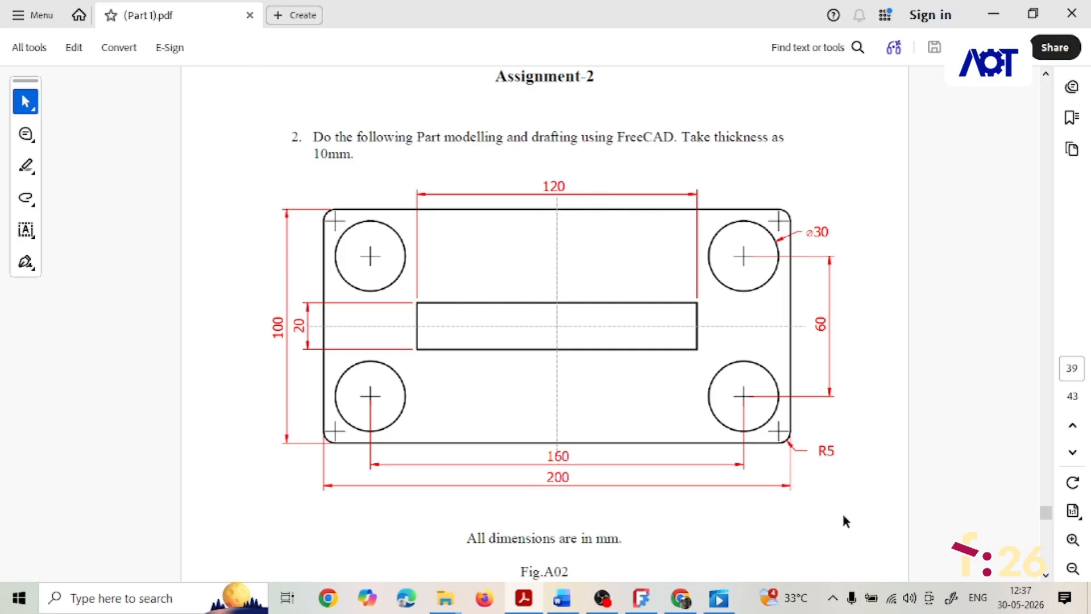
left_click(641, 598)
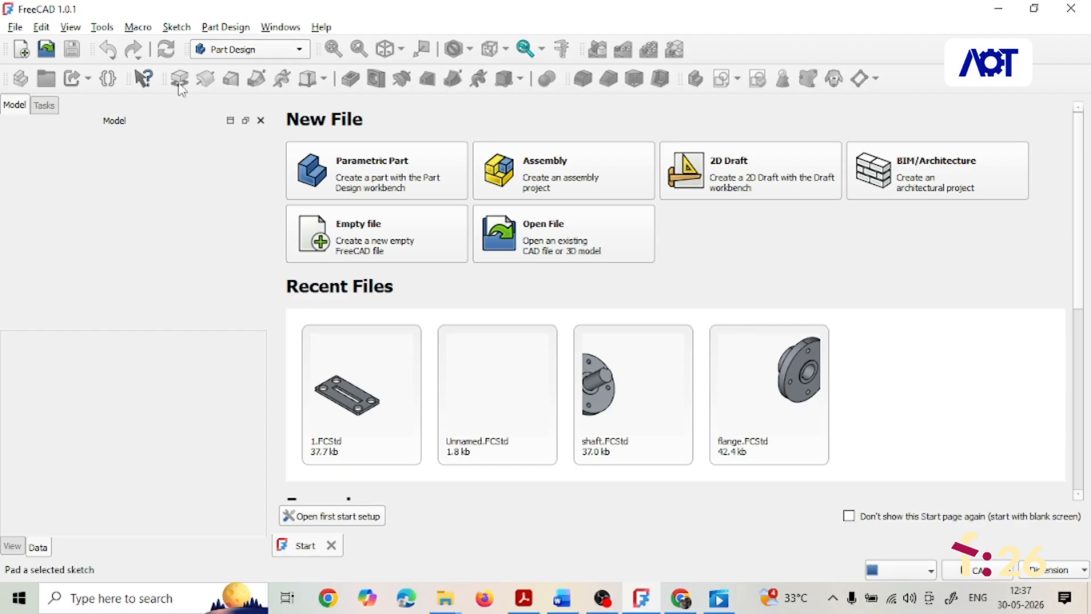
- Create a new document in Part Design and start a sketch attached to the XY plane
left_click(306, 53)
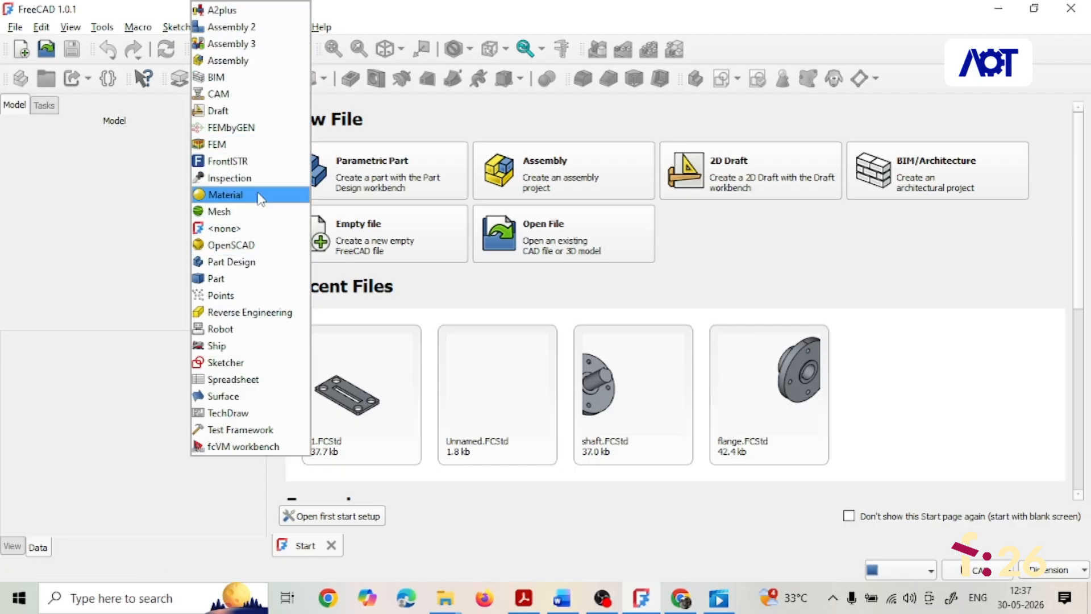
left_click(242, 265)
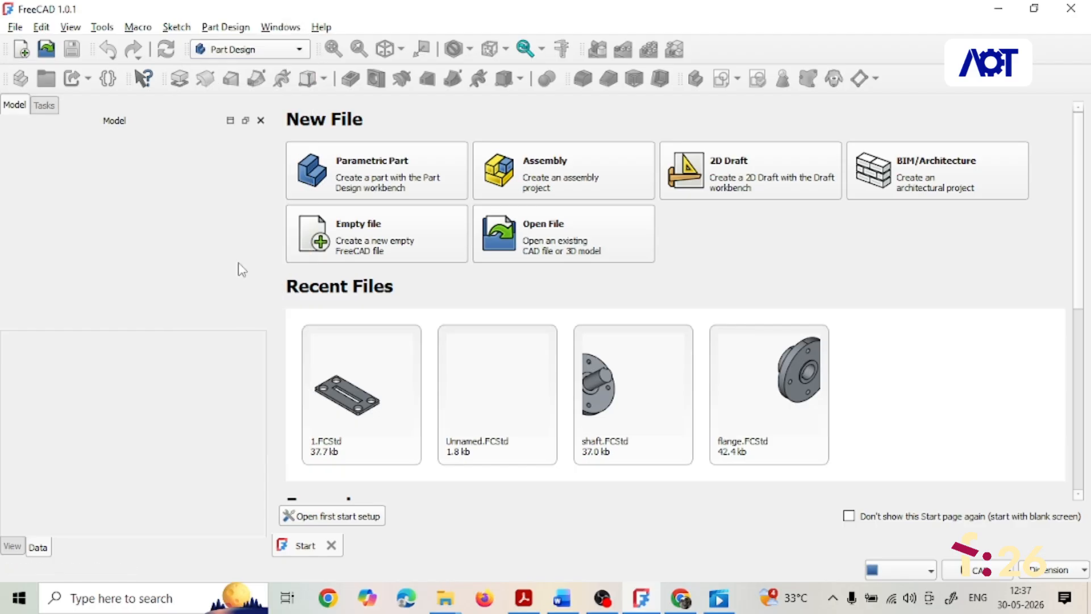
left_click(21, 49)
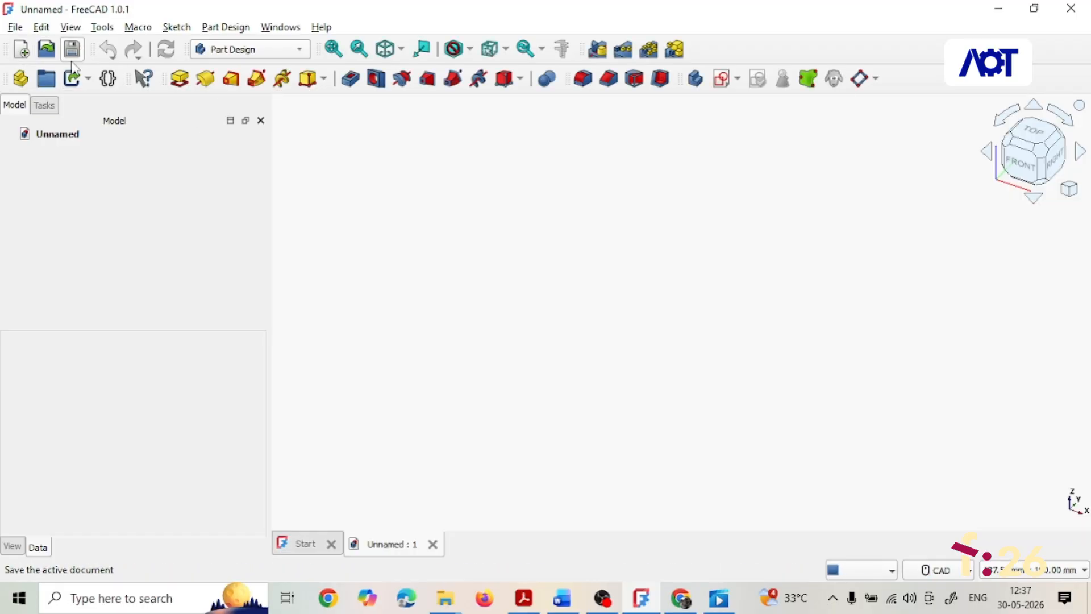
left_click(722, 78)
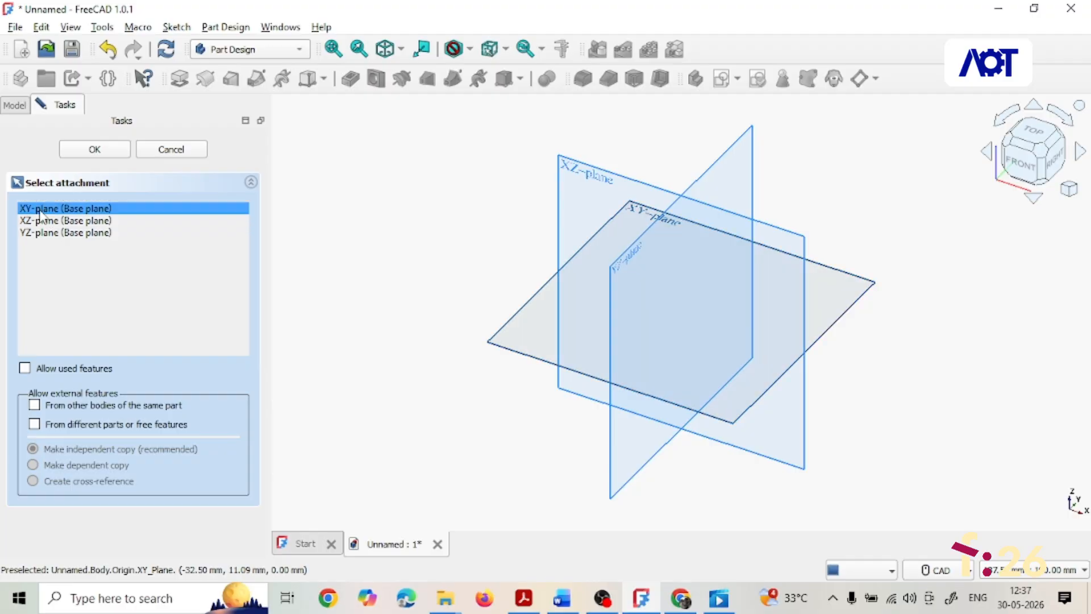
left_click(105, 151)
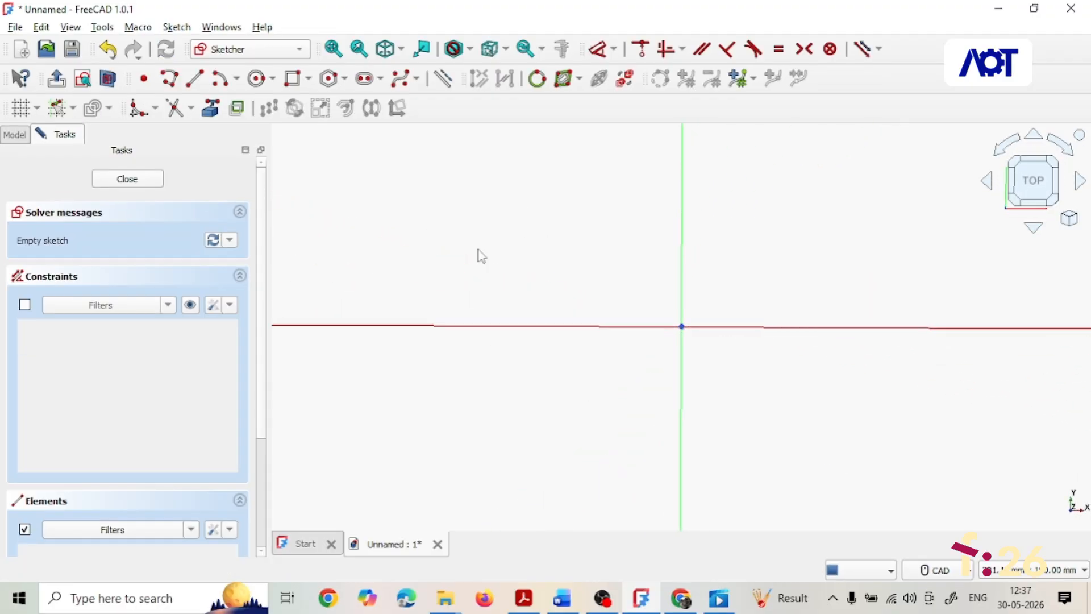
- Sketch a rectangle about 107 × 55 mm around the origin
left_click(292, 78)
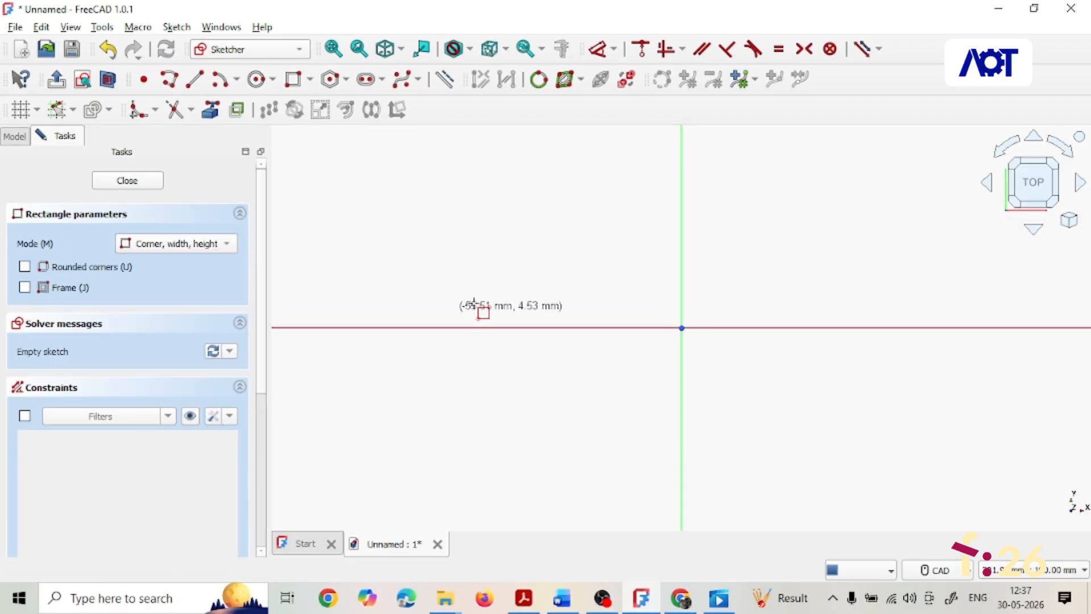
left_click(481, 221)
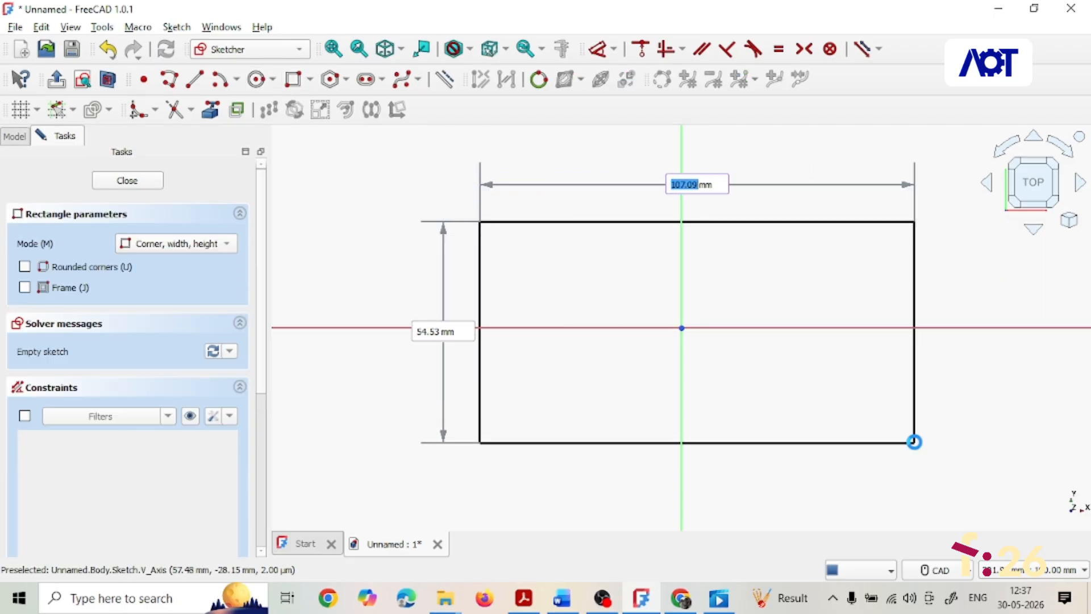
left_click(915, 442)
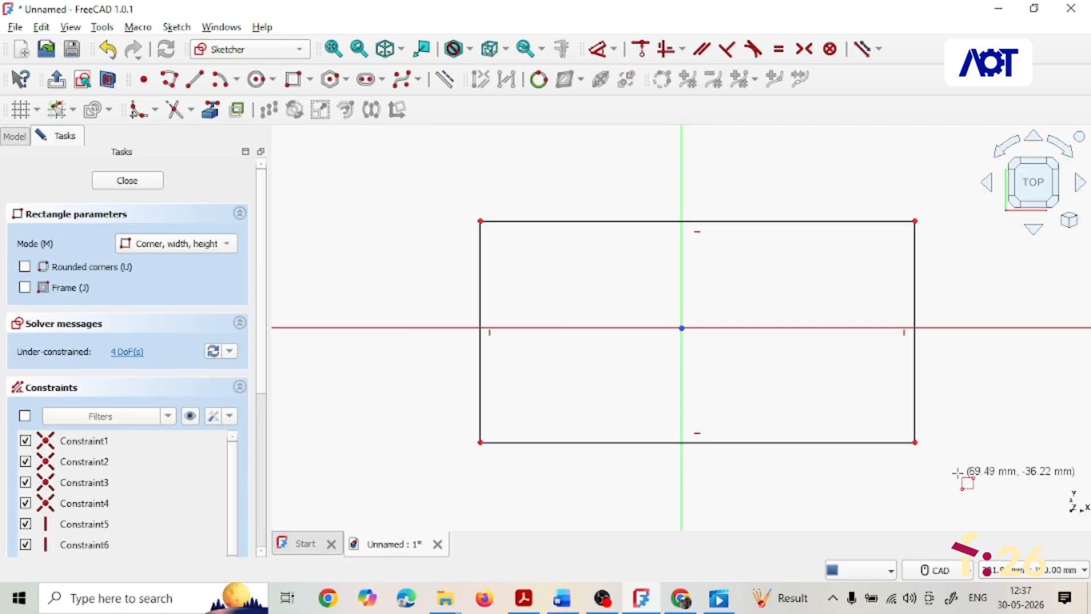
right_click(606, 276)
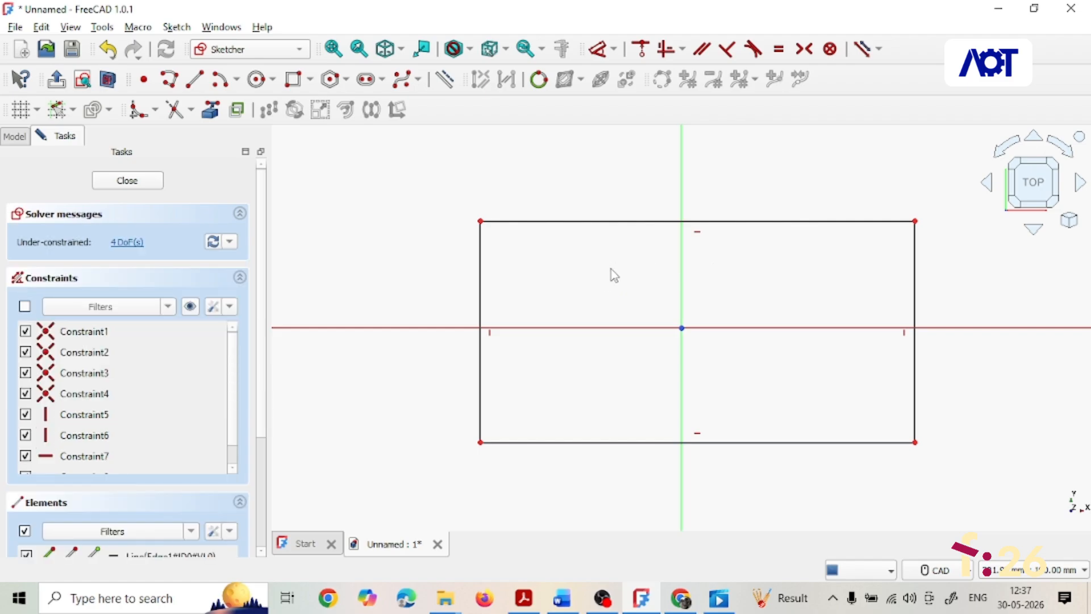
- Delete the horizontal and vertical constraints on the rectangle's top and right edges
left_click(698, 232)
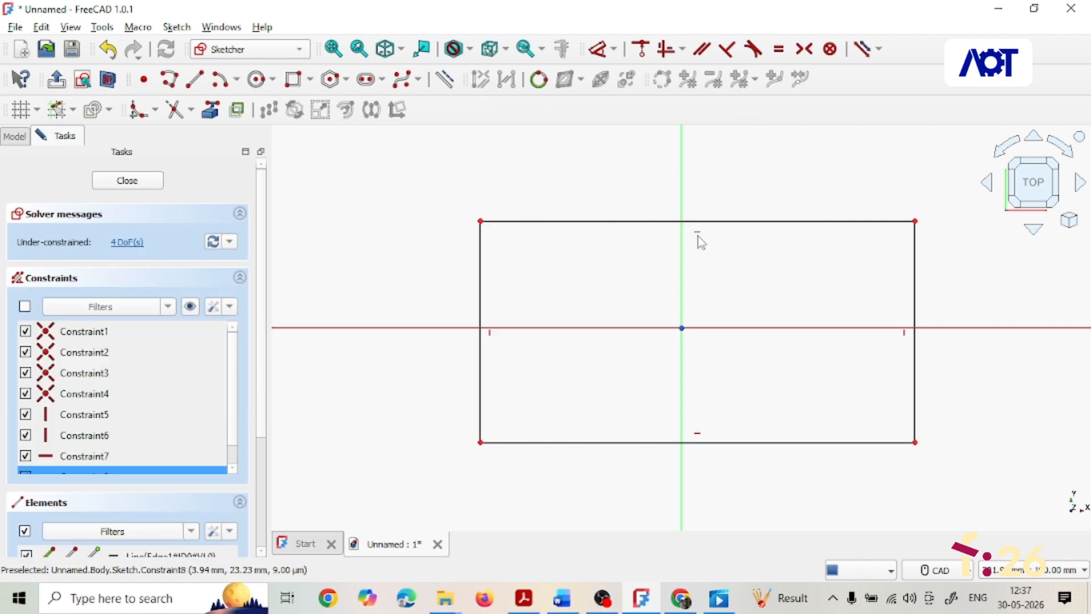
left_click(905, 335)
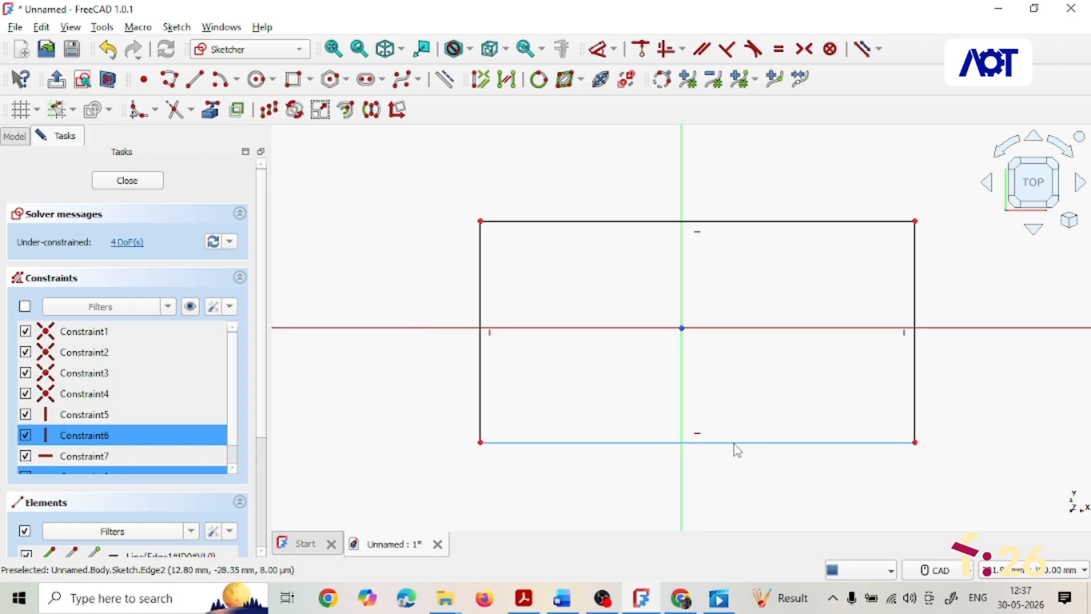
key("Delete")
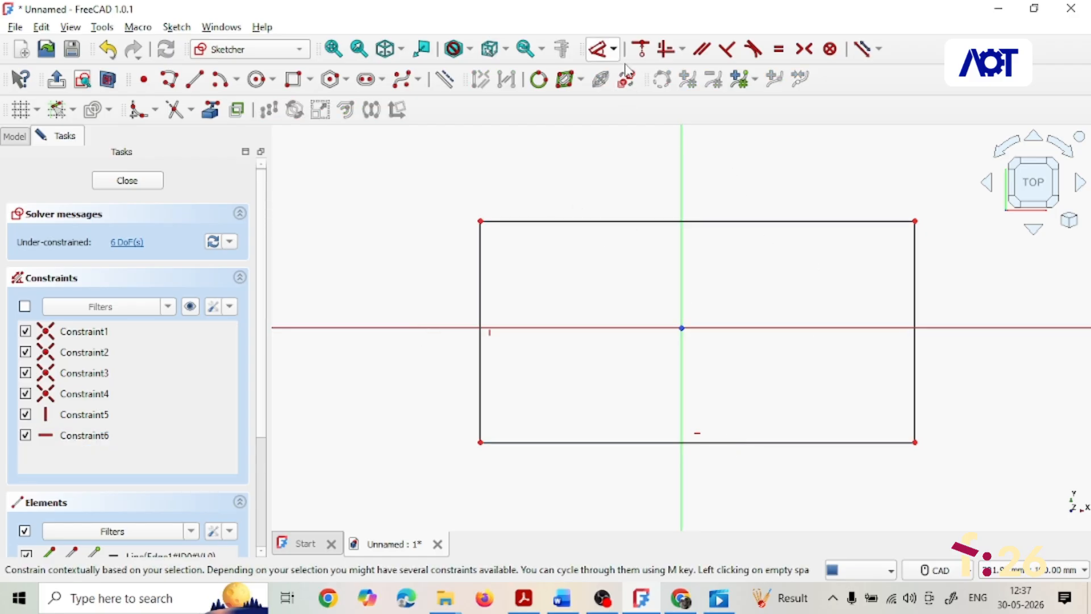
- Constrain the rectangle symmetric about both the vertical and horizontal axes
left_click(915, 222)
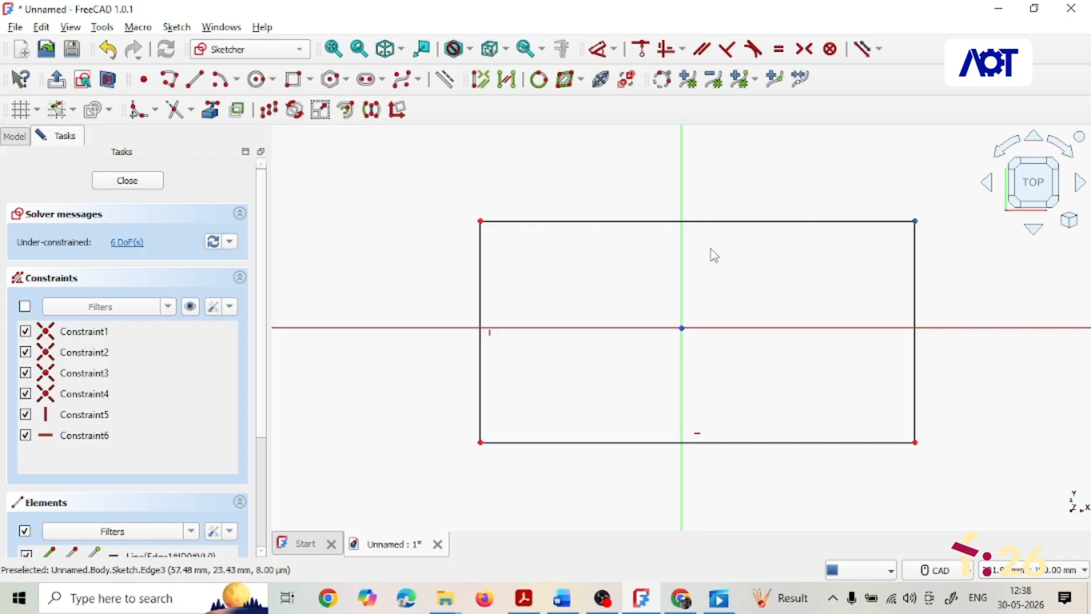
left_click(480, 221)
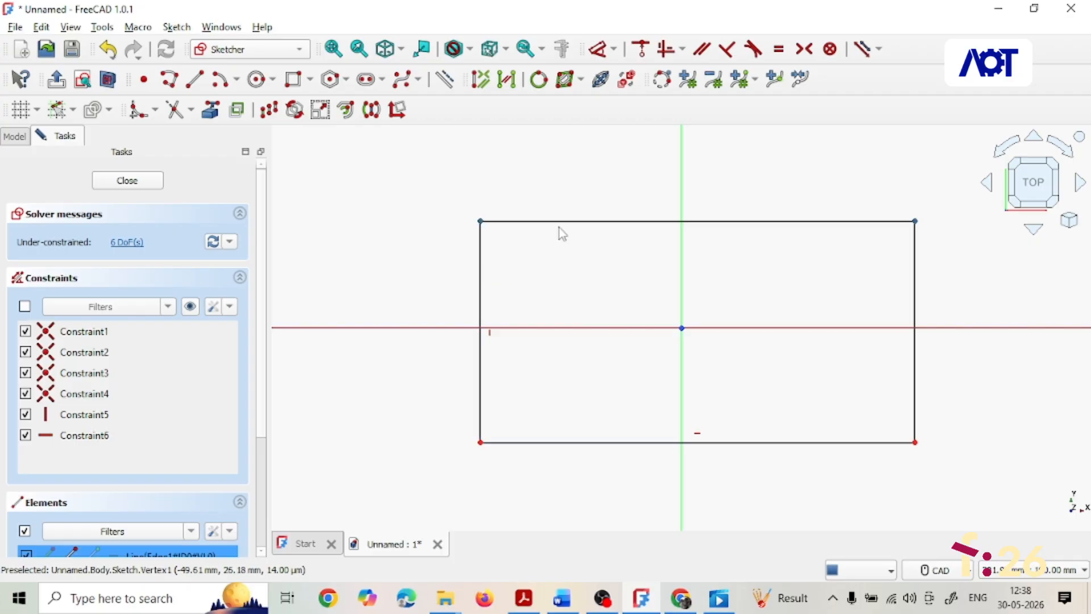
left_click(682, 176)
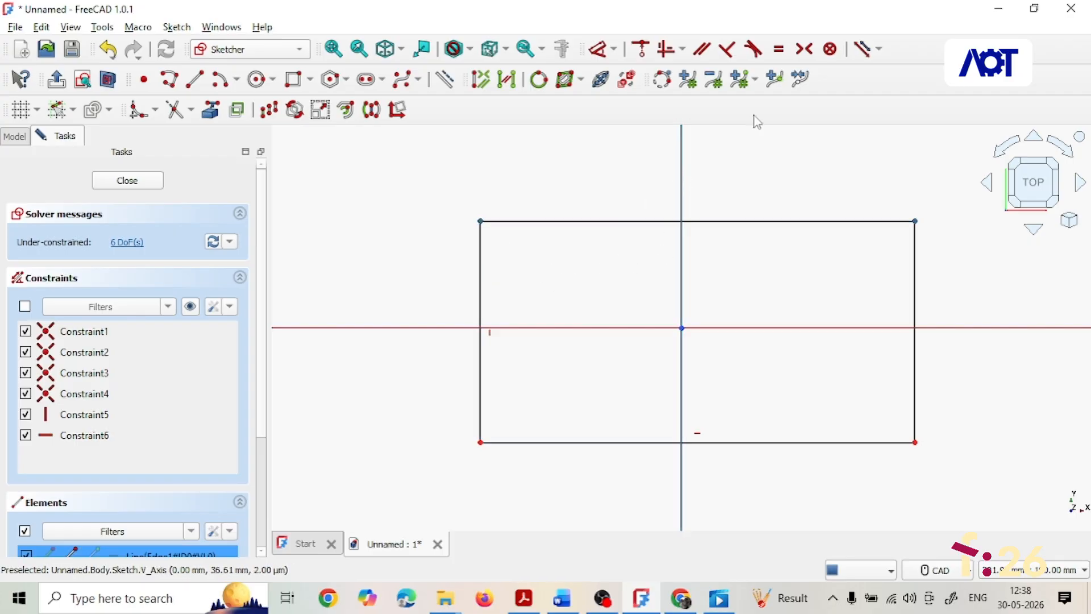
left_click(805, 49)
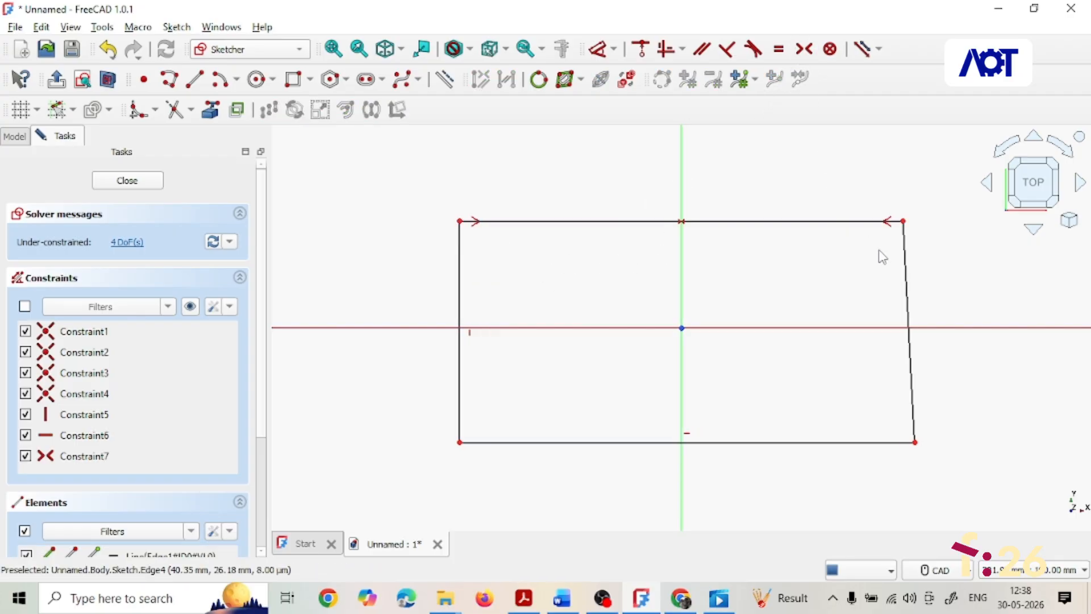
left_click(905, 222)
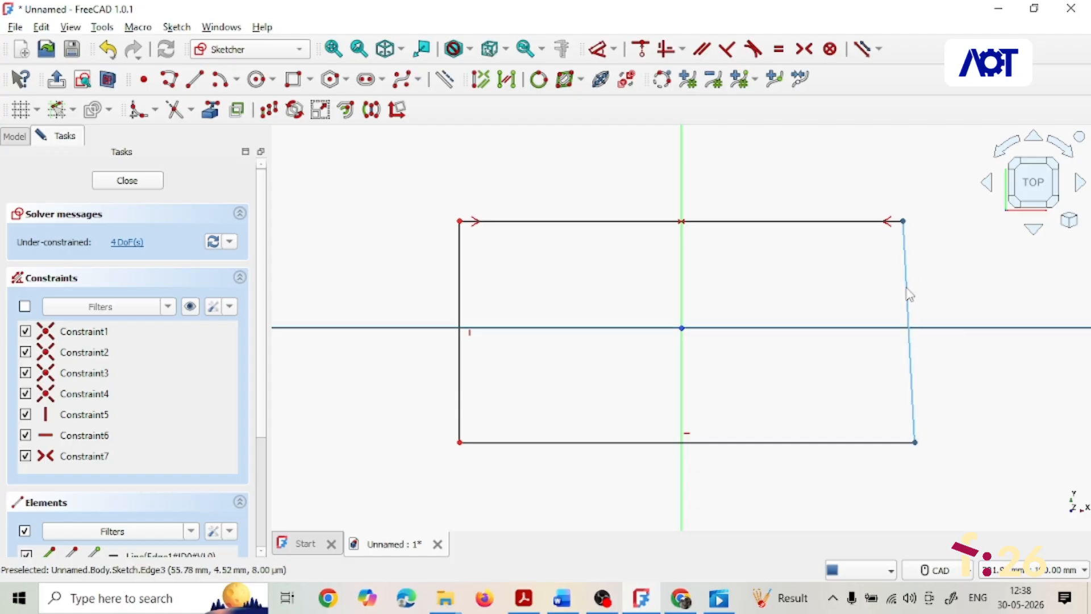
left_click(807, 52)
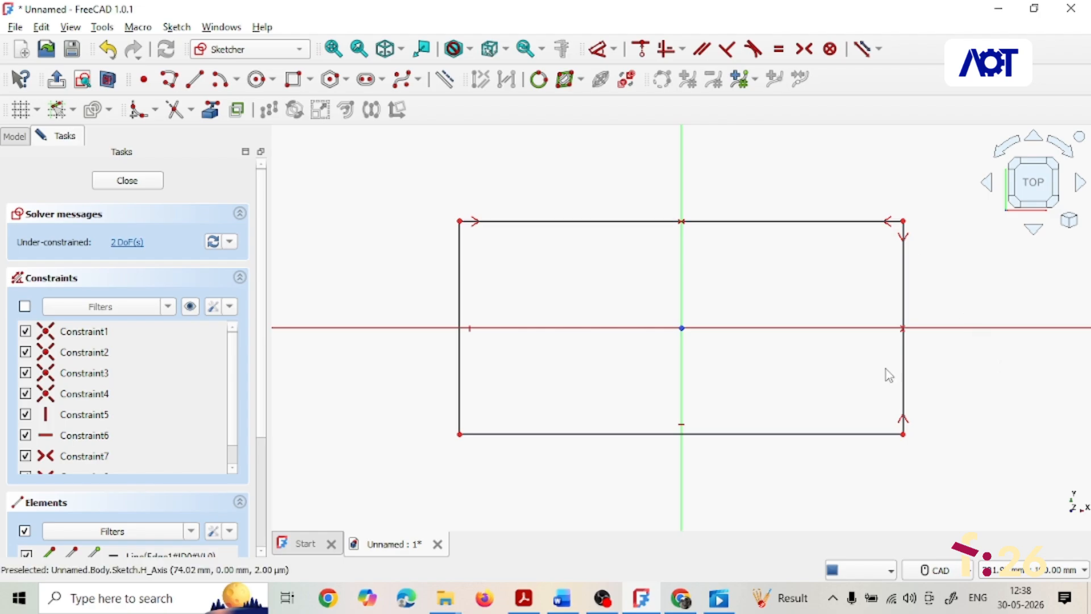
- Set the rectangle's top edge length to 200 mm
left_click(594, 223)
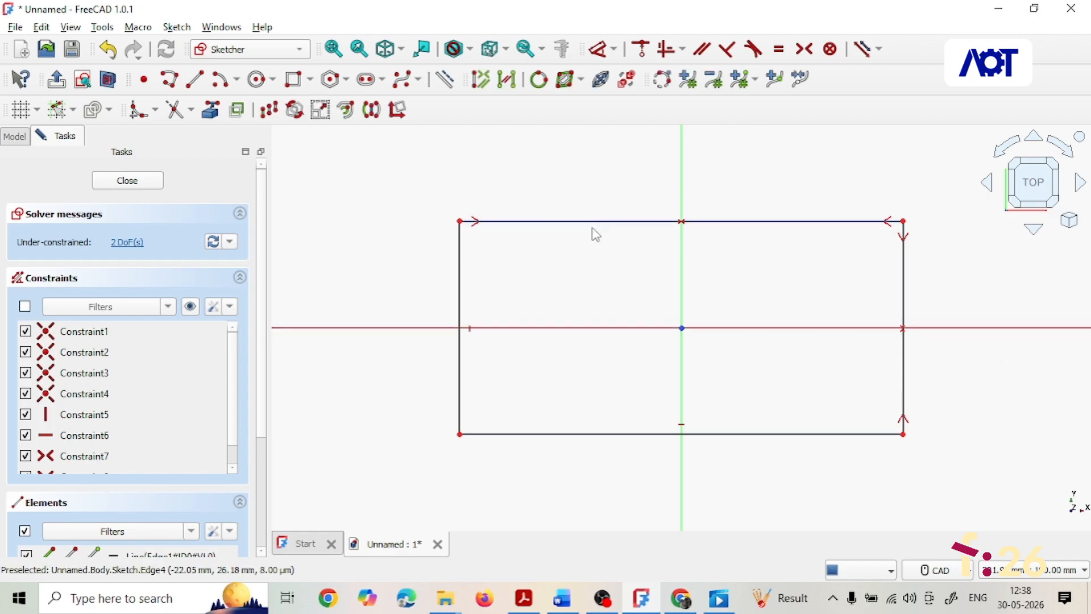
left_click(614, 50)
left_click(619, 101)
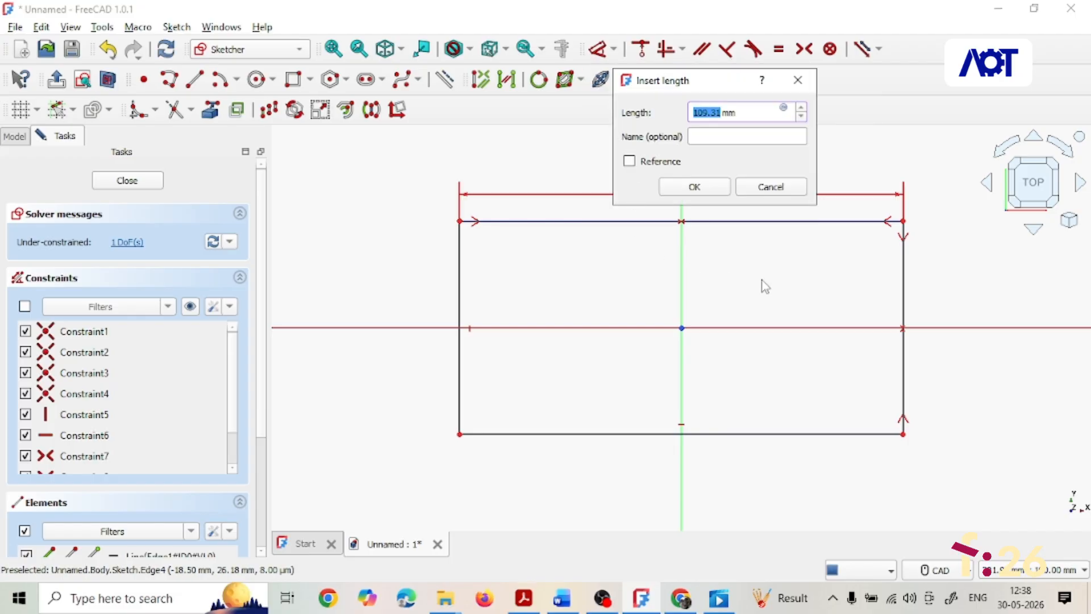
type("200")
left_click(694, 187)
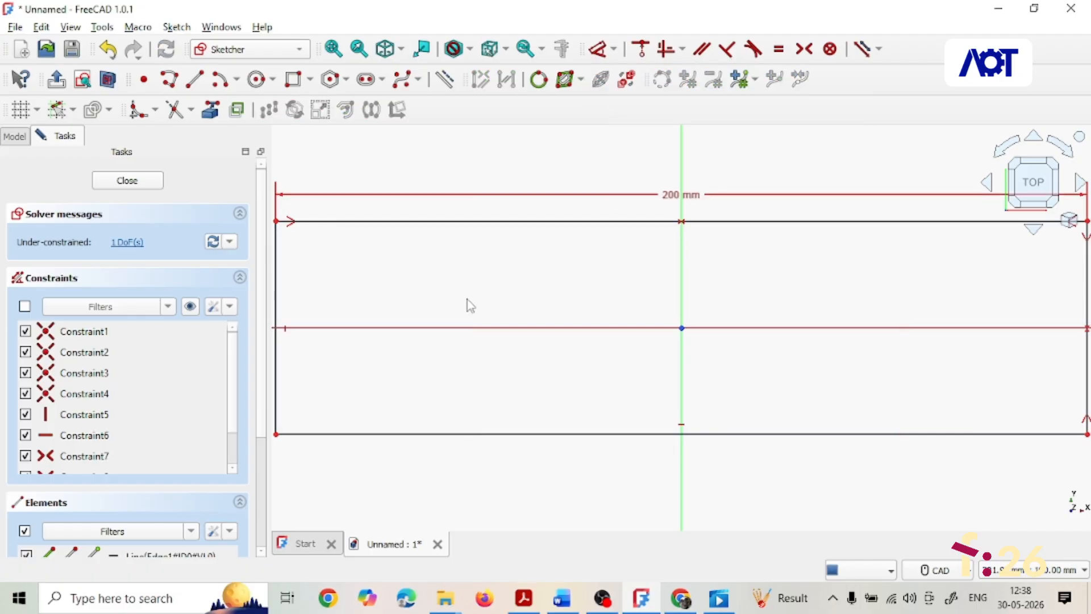
- Set the rectangle's height to 100 mm
left_click(281, 305)
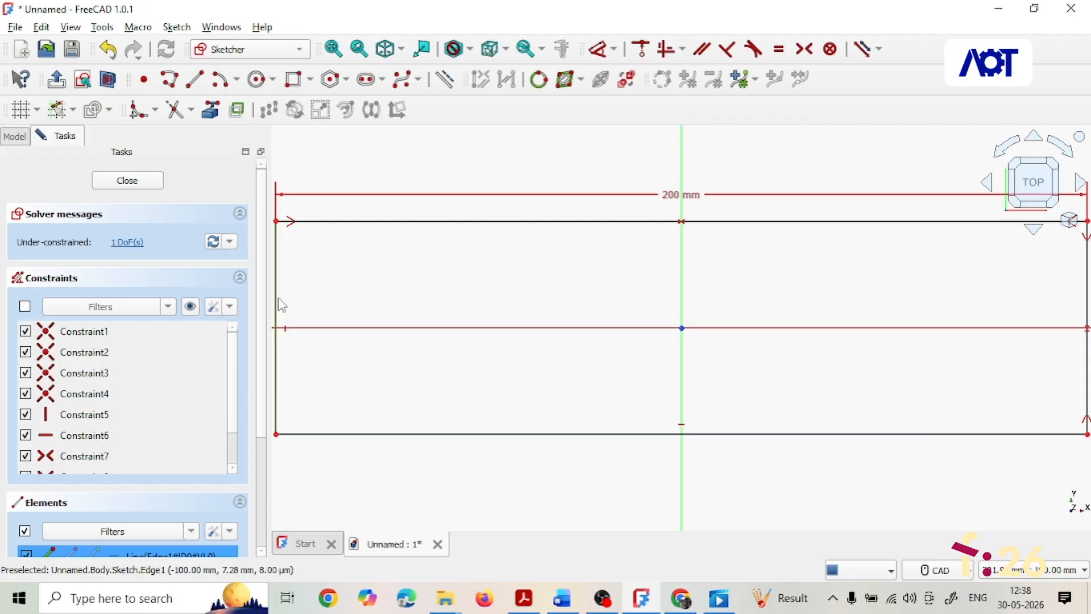
left_click(614, 49)
left_click(610, 113)
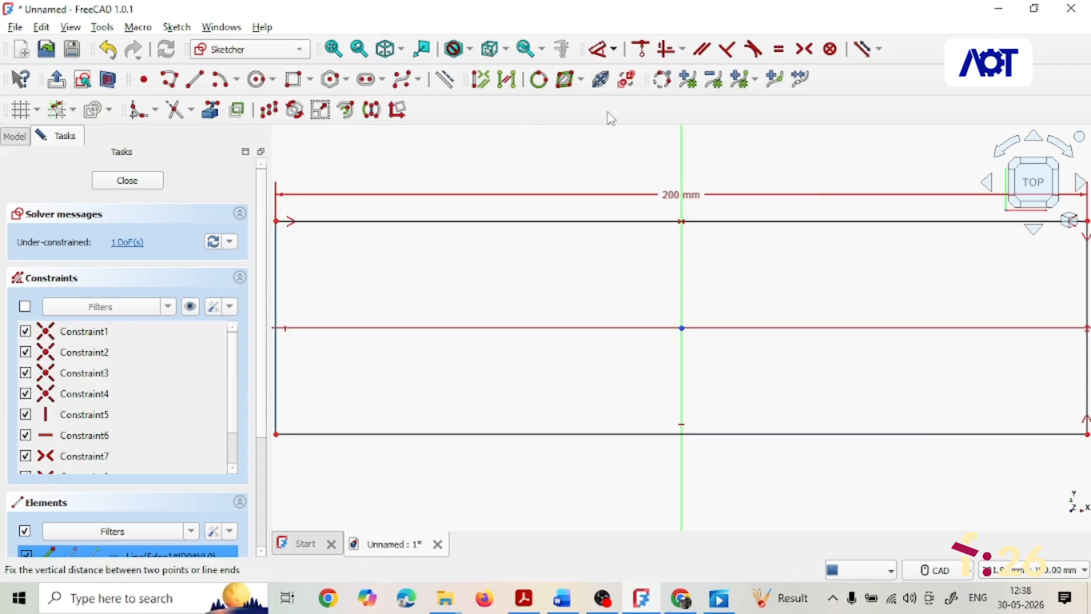
type("1")
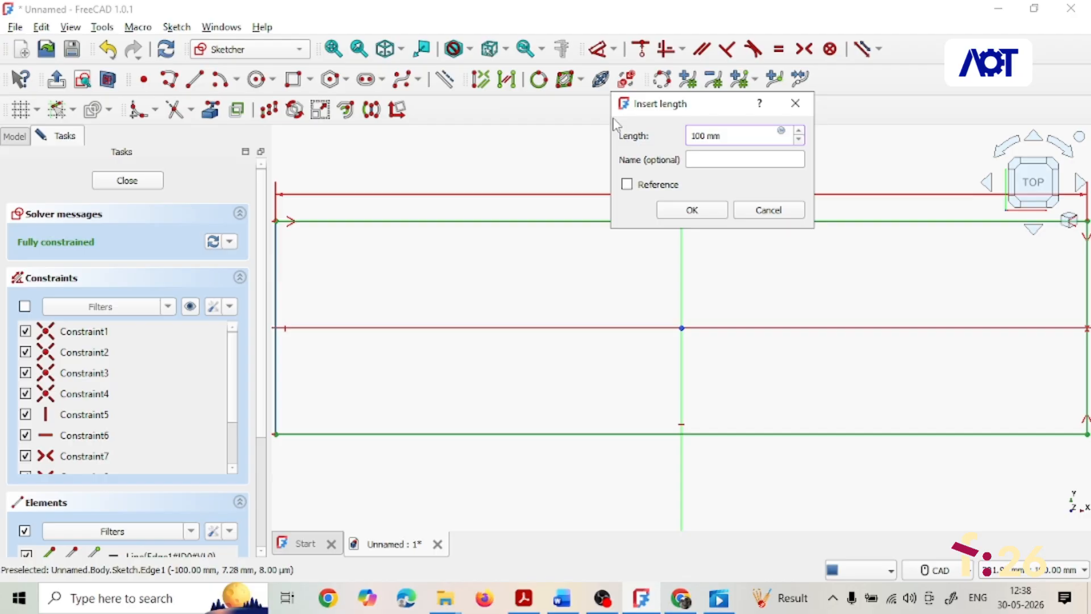
type("00")
left_click(692, 210)
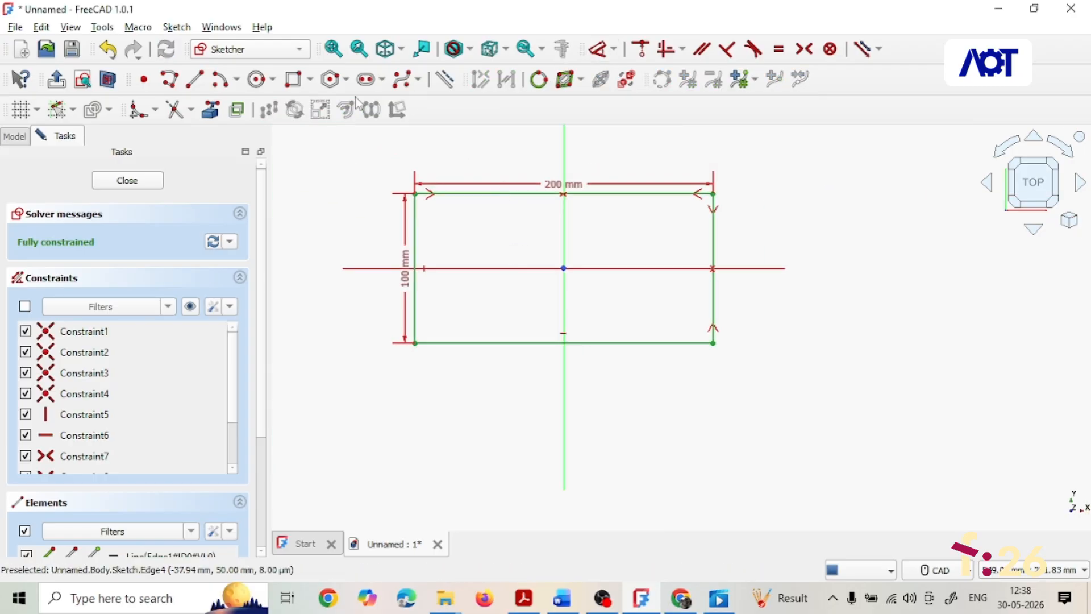
- Sketch a second rectangle about 106 × 33 mm inside the outer one, across the centre
left_click(293, 80)
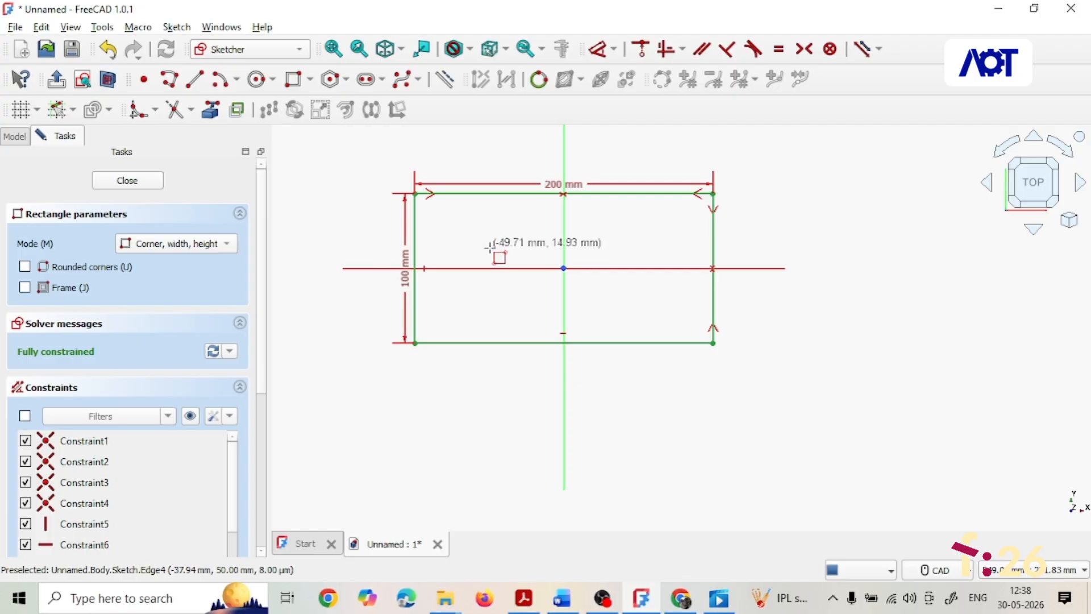
left_click(490, 249)
left_click(649, 295)
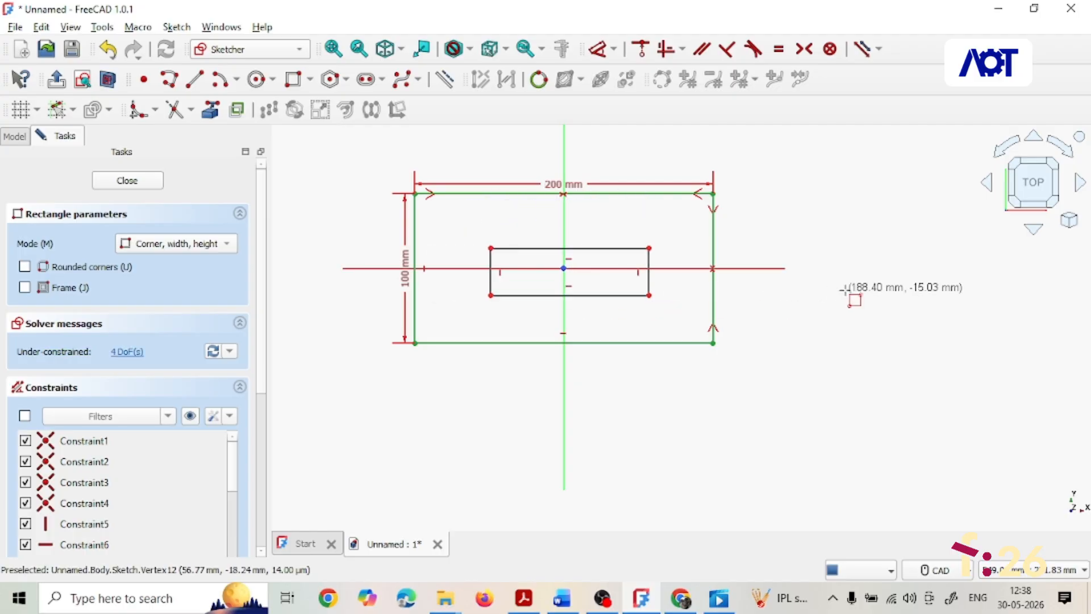
right_click(846, 290)
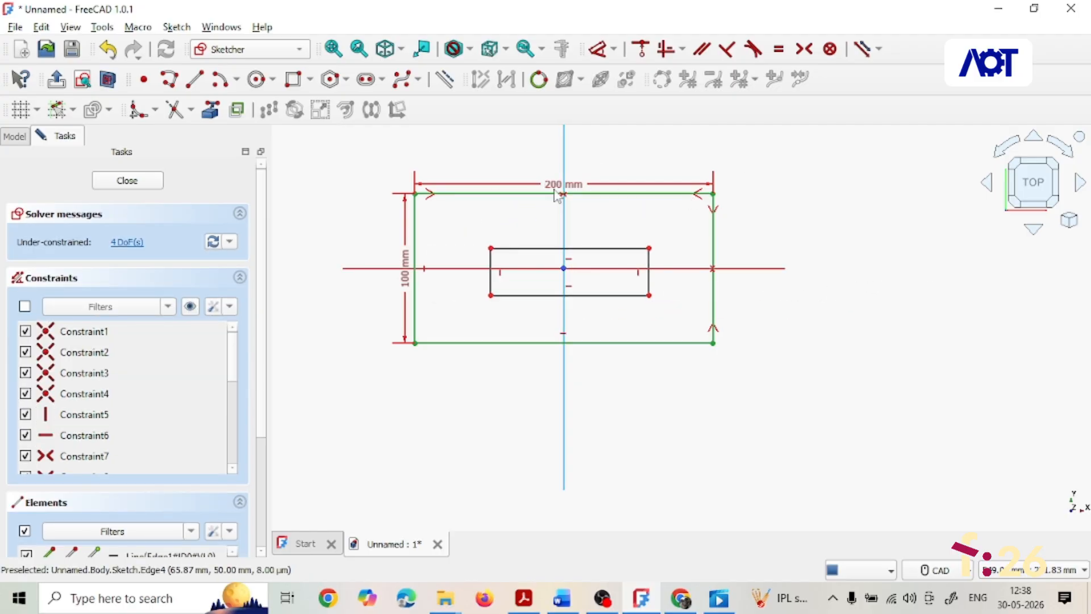
- Delete the horizontal and vertical constraints on the inner rectangle's top and right edges
left_click(569, 259)
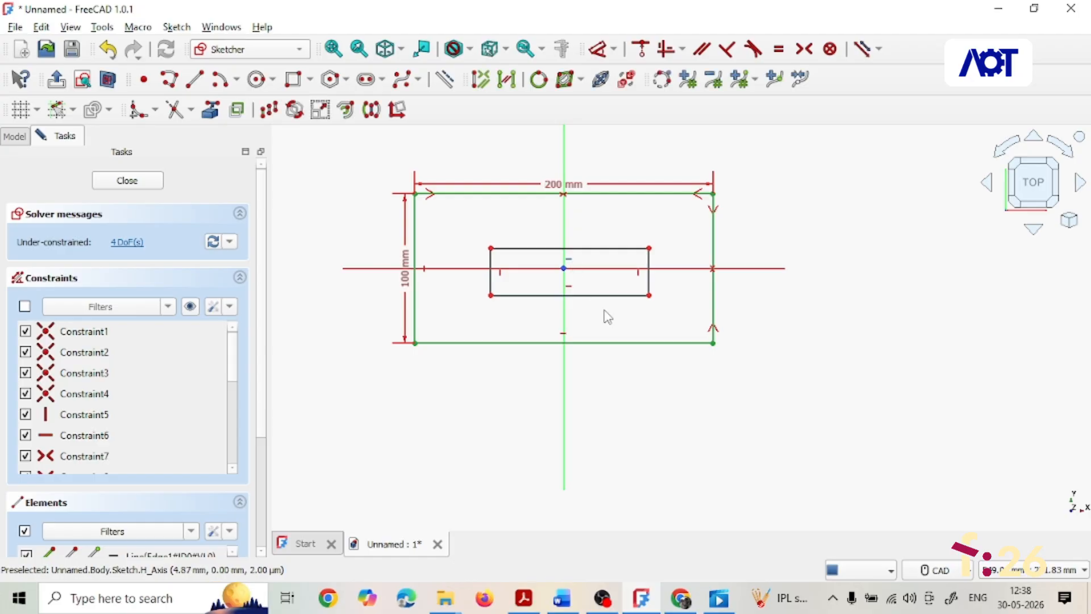
key("Delete")
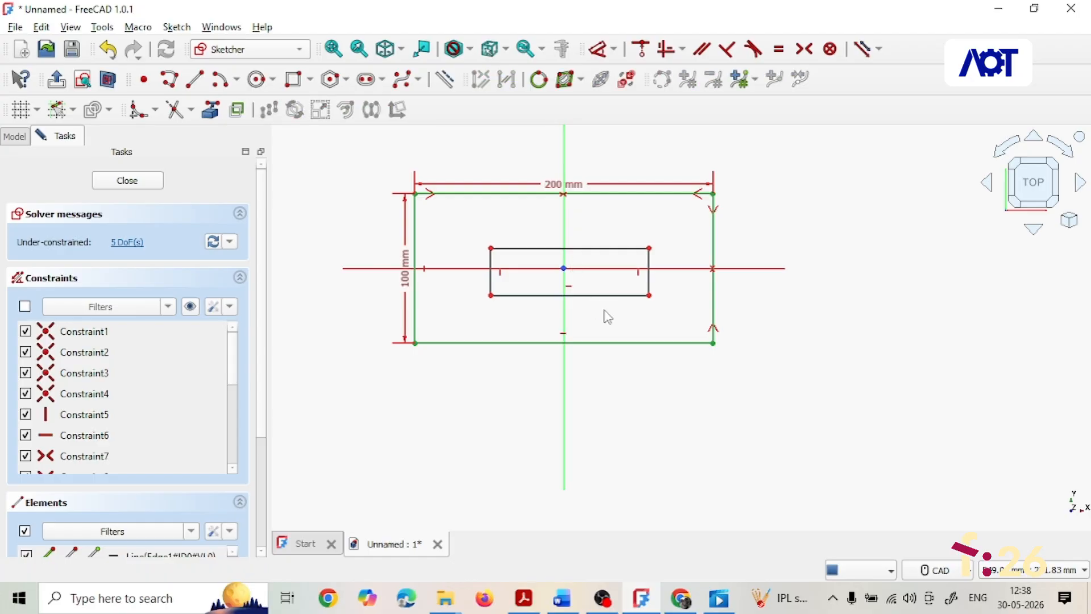
left_click(643, 282)
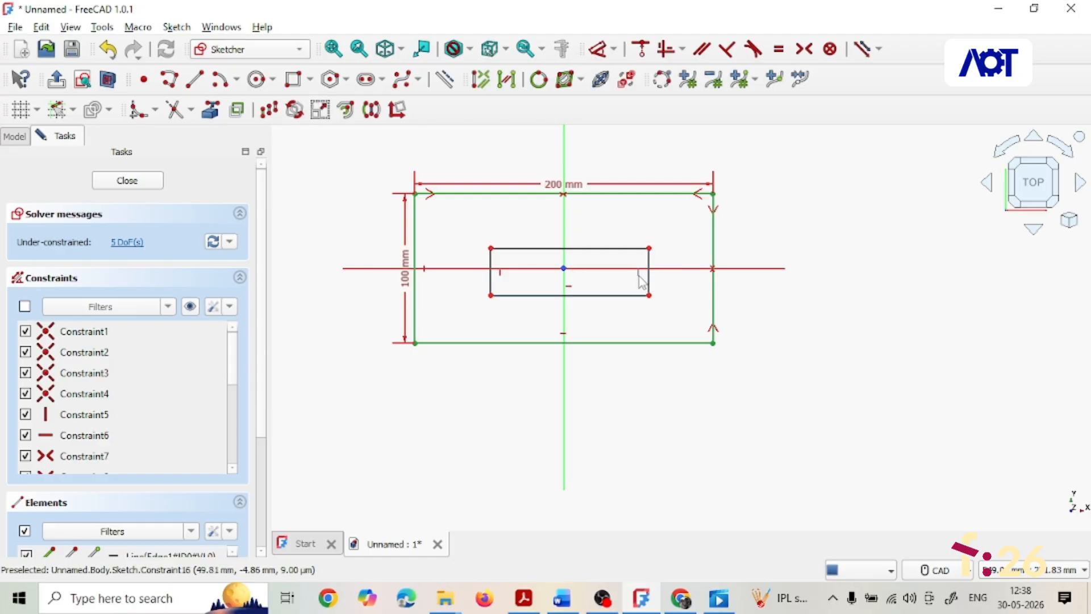
key("Delete")
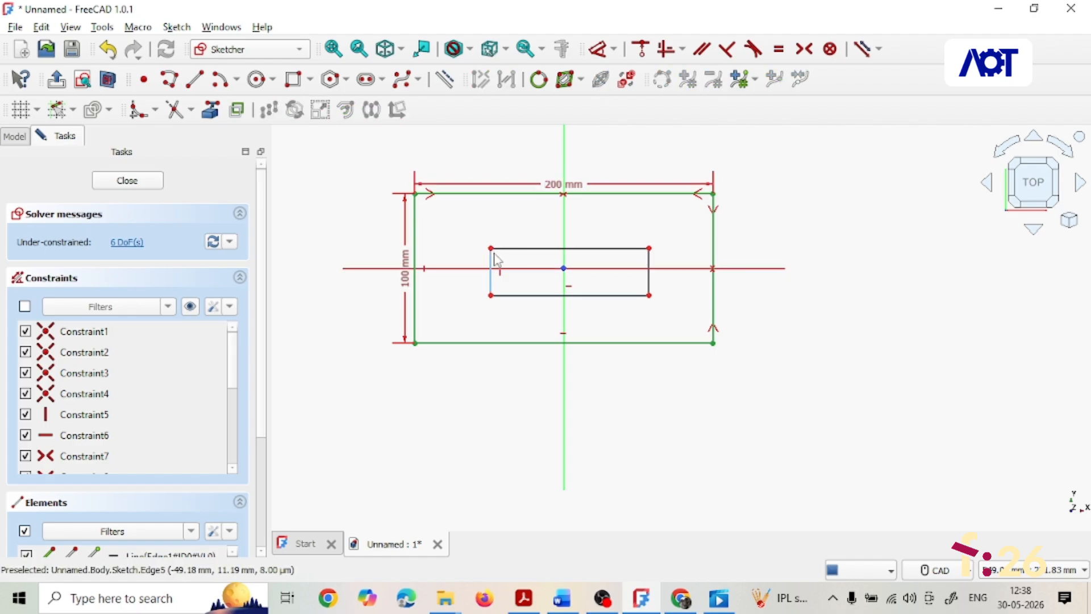
- Constrain the inner rectangle's corners symmetric about the vertical axis and then about the horizontal axis
left_click(493, 250)
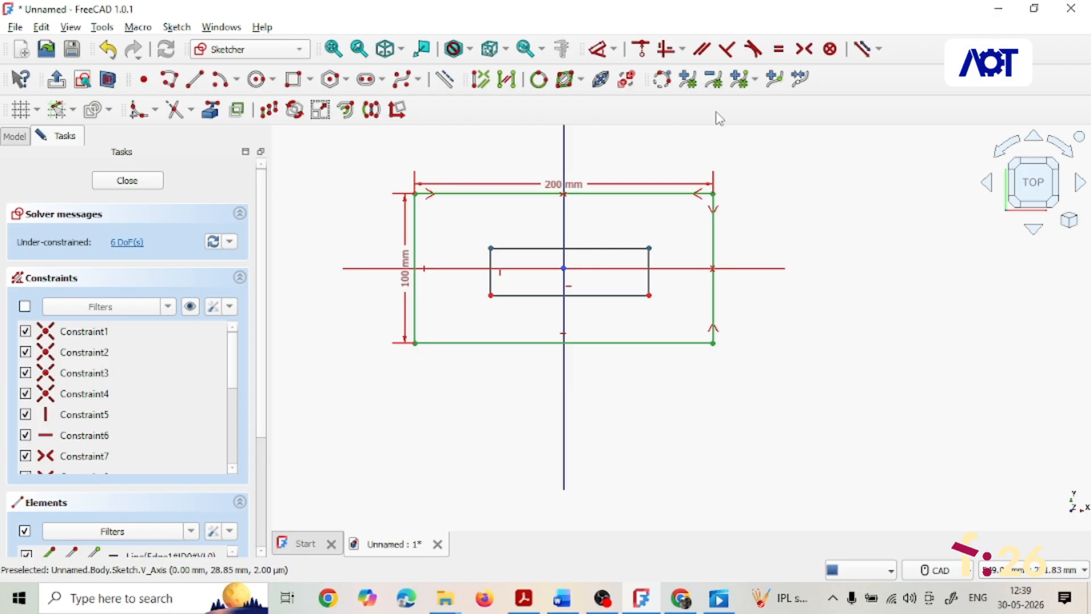
left_click(804, 49)
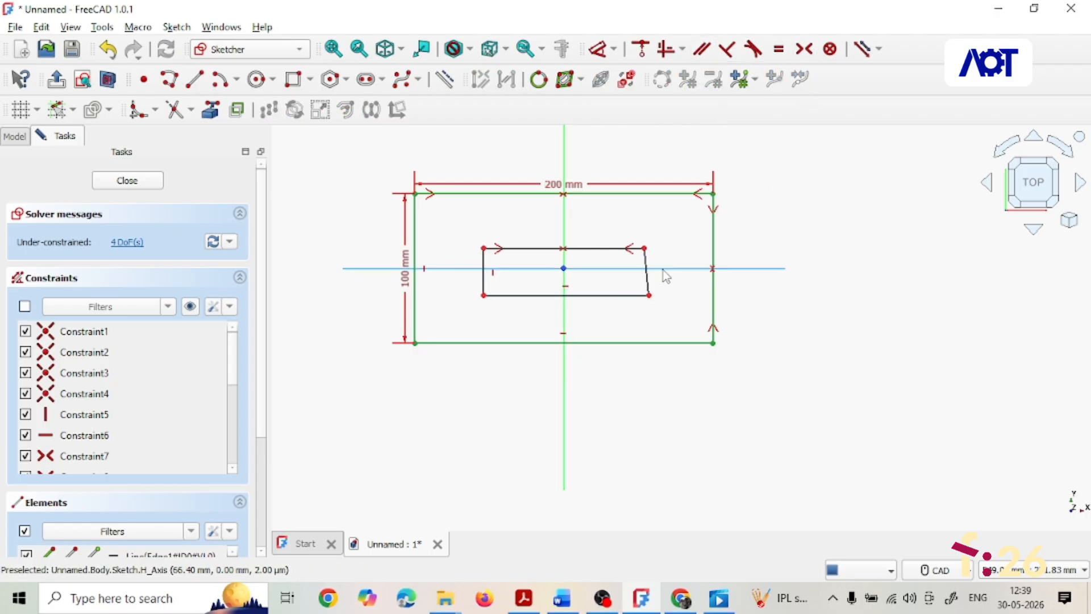
left_click(645, 249)
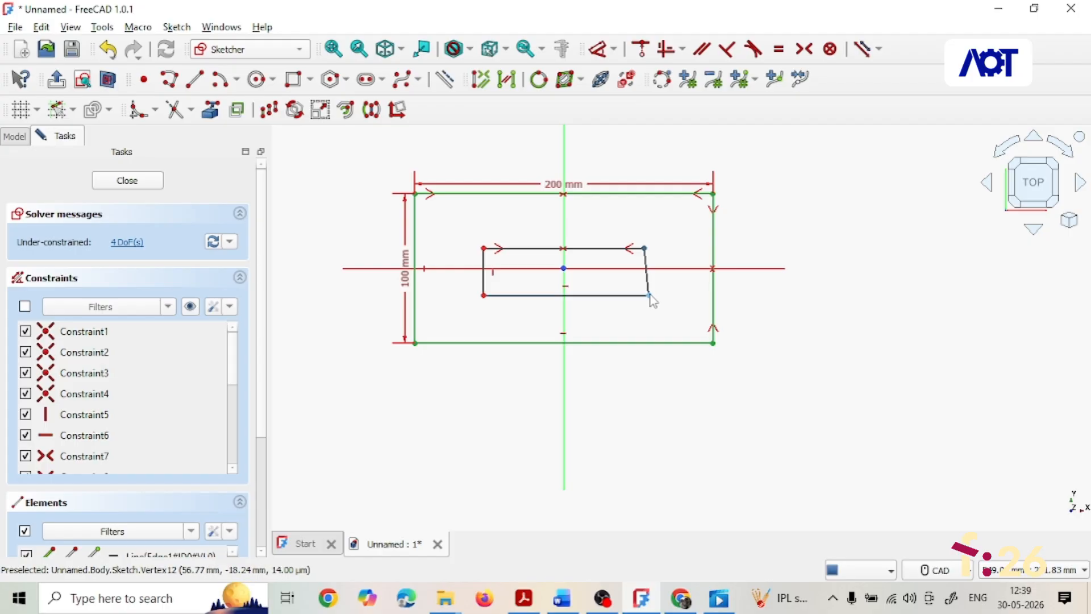
left_click(665, 270)
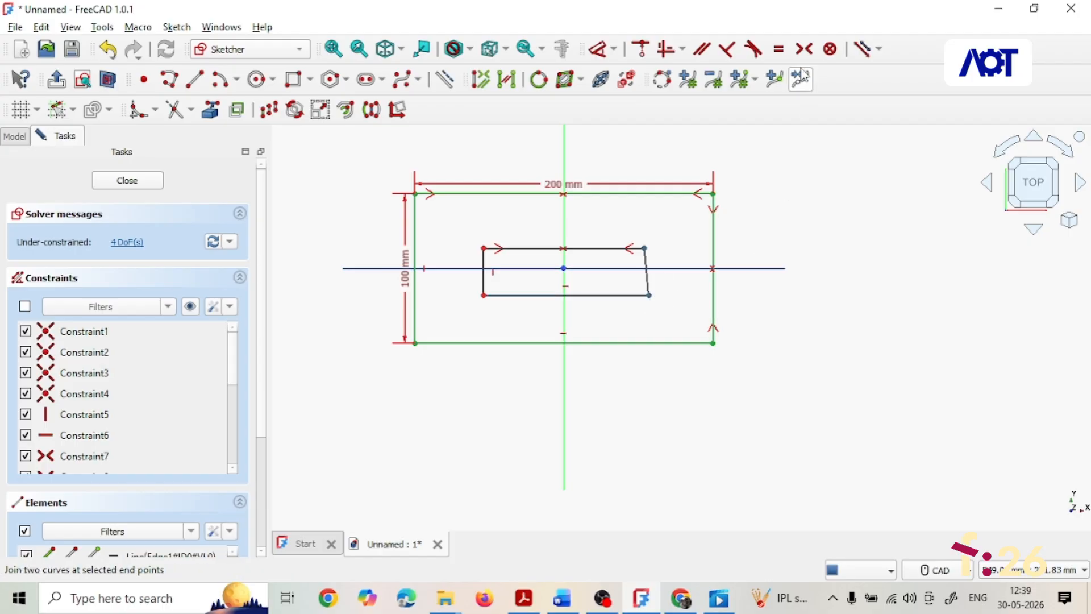
left_click(804, 50)
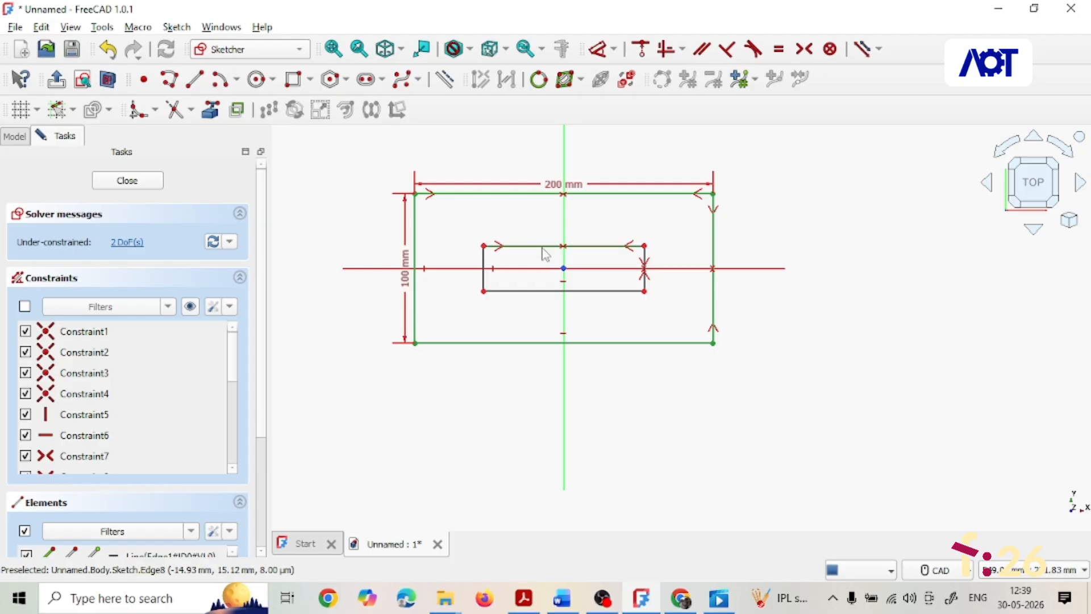
- Set the inner rectangle's top edge horizontal distance to 120 mm
left_click(614, 50)
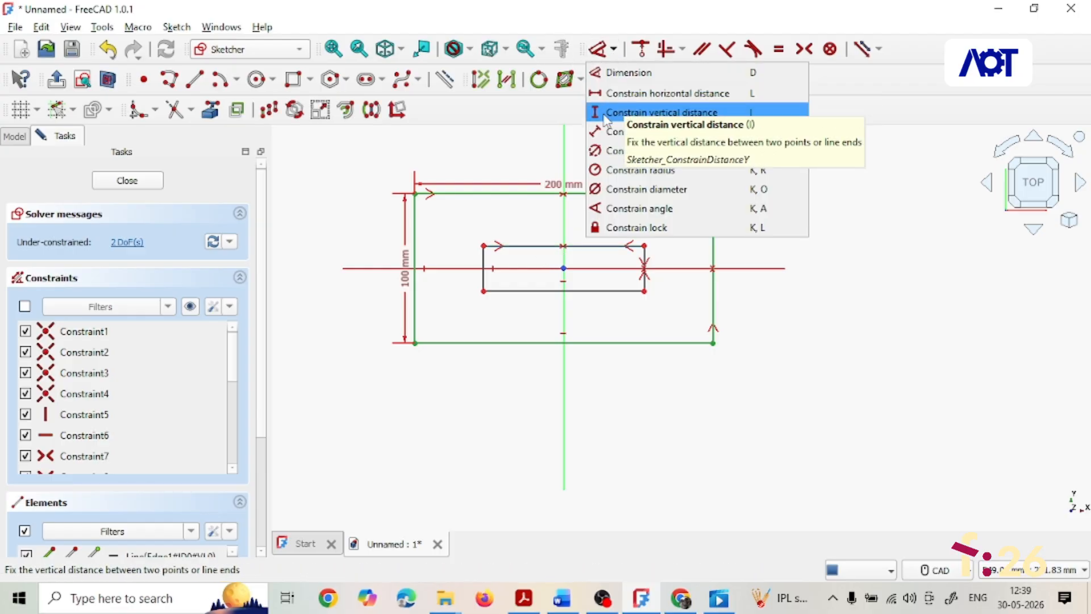
left_click(605, 91)
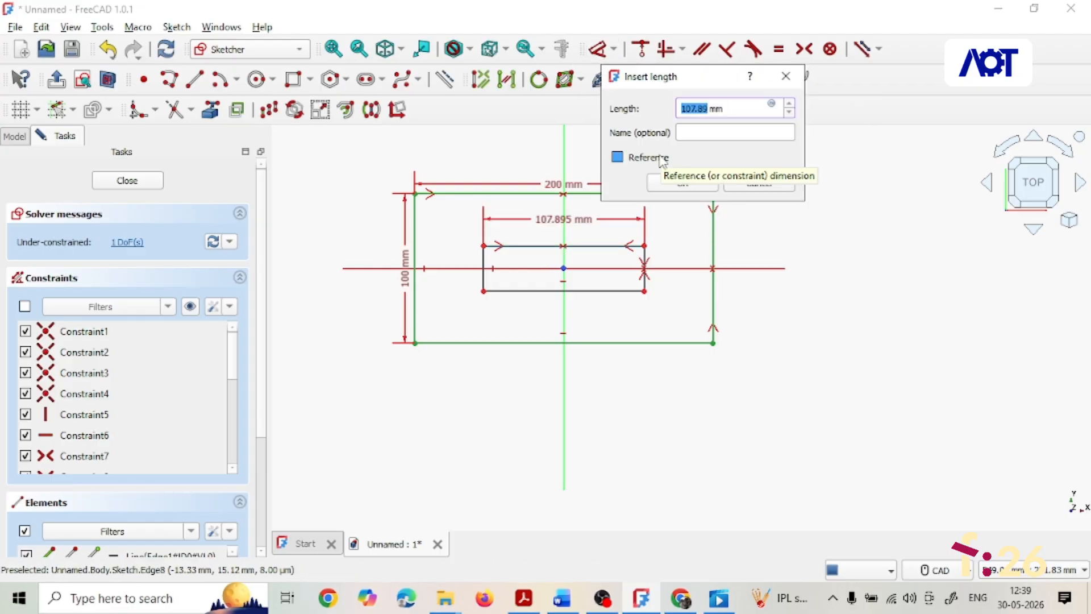
type("120")
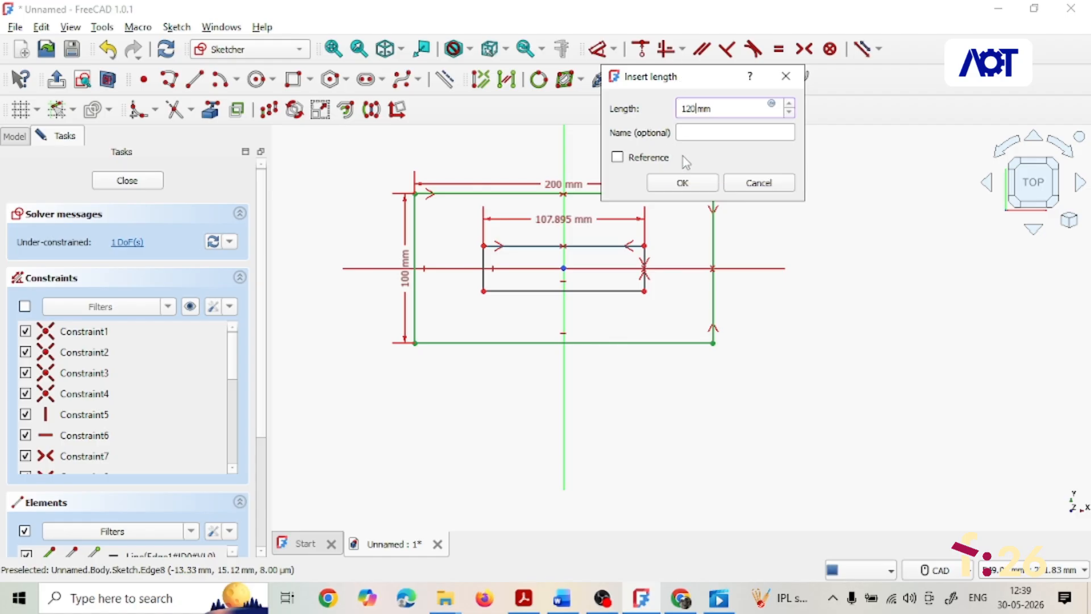
left_click(683, 183)
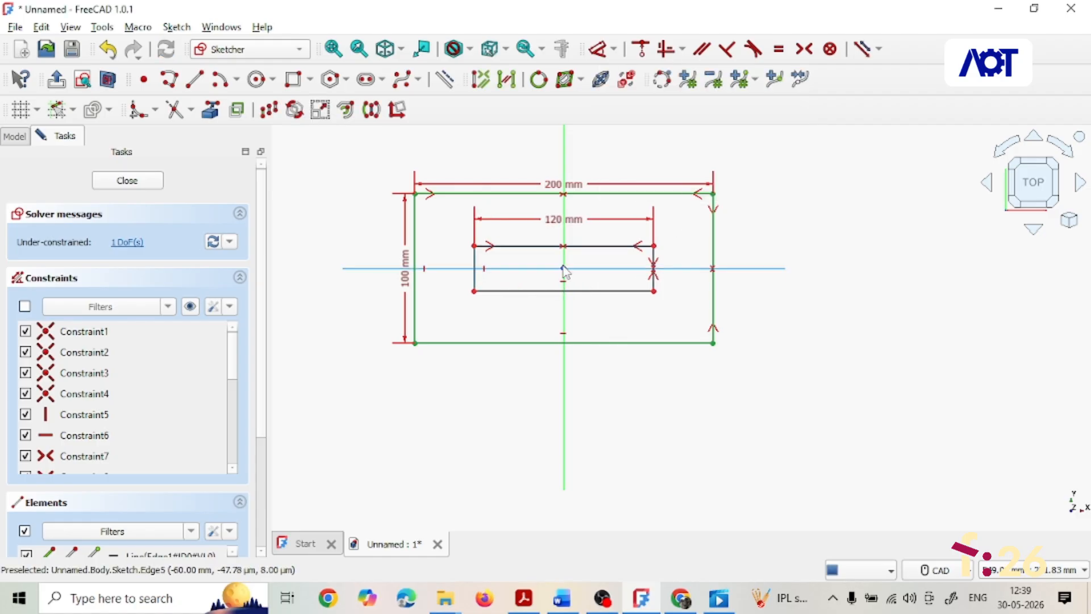
- Set the inner rectangle's vertical height to 20 mm
left_click(614, 50)
left_click(642, 110)
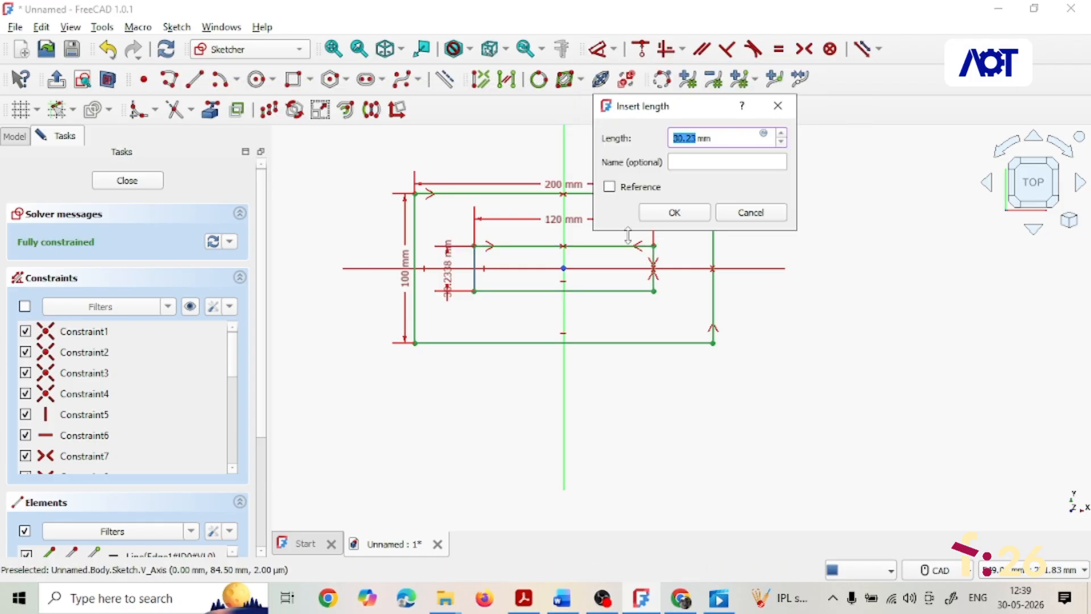
type("20")
left_click(670, 215)
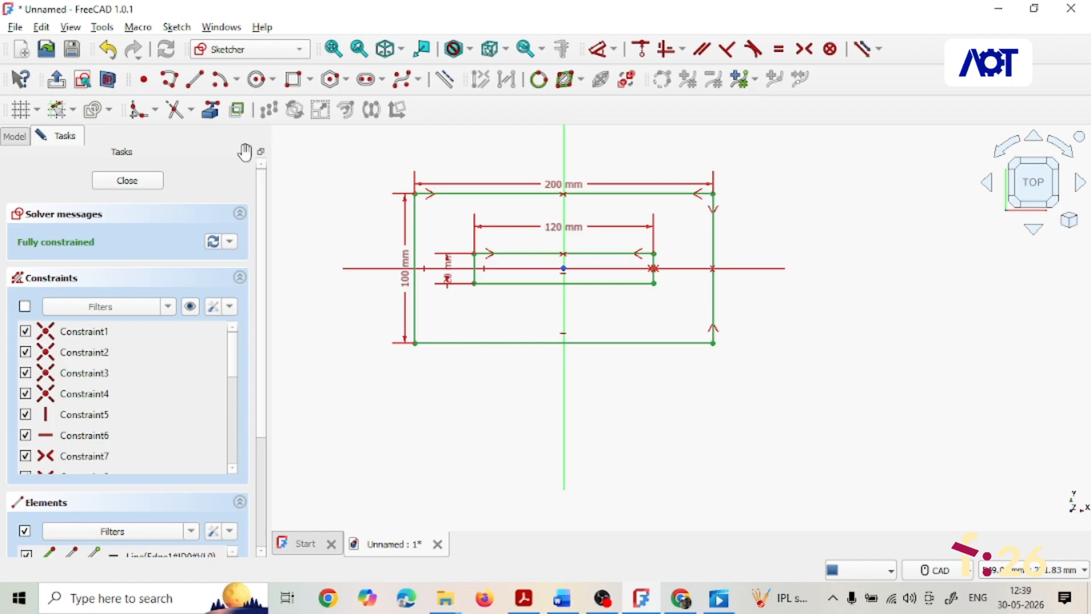
- Close the sketch and pad it to a length of 15 mm
left_click(134, 184)
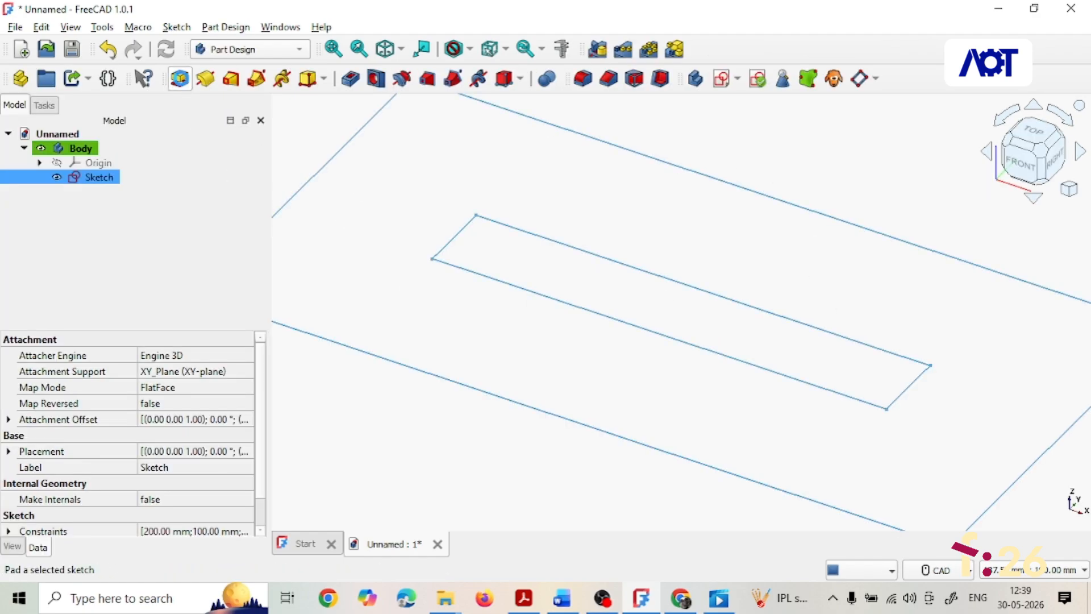
left_click(180, 78)
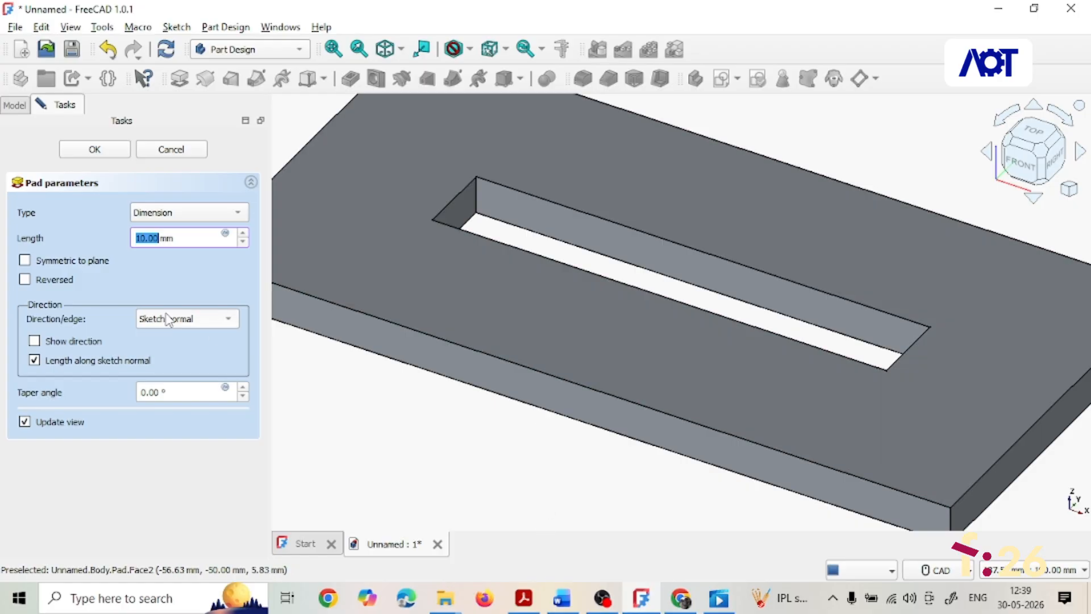
type("15")
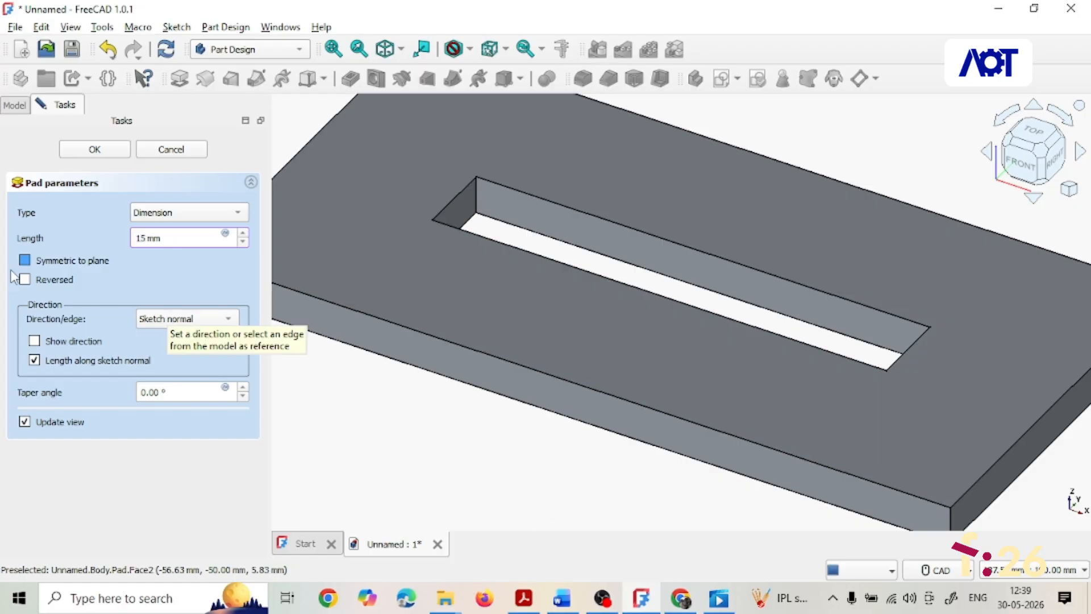
left_click(95, 149)
- Create a new sketch on the padded plate's top face
scroll(474, 517, "down", 5)
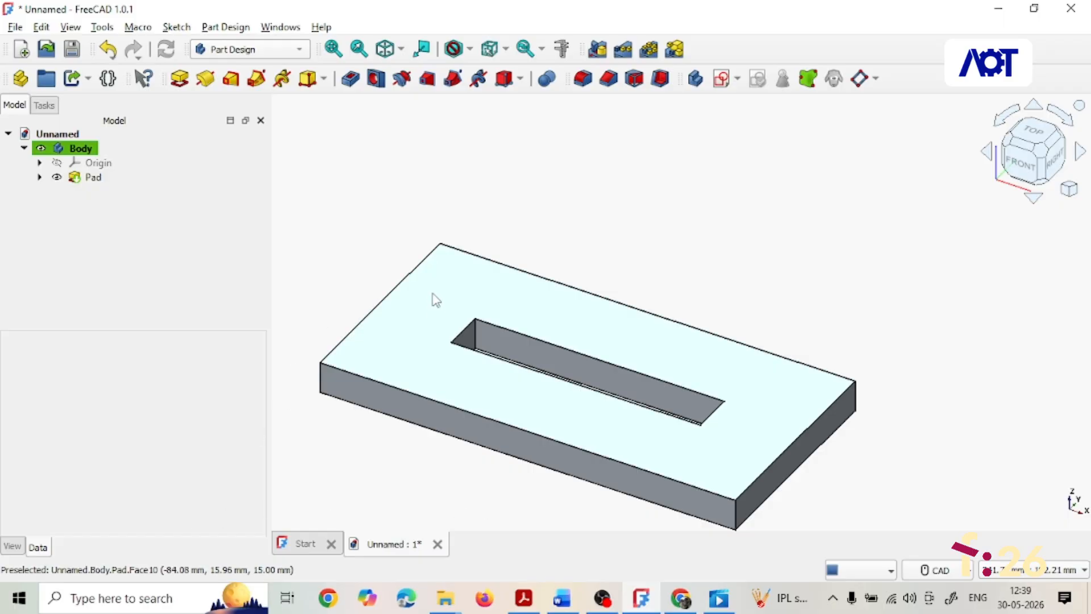
left_click(449, 280)
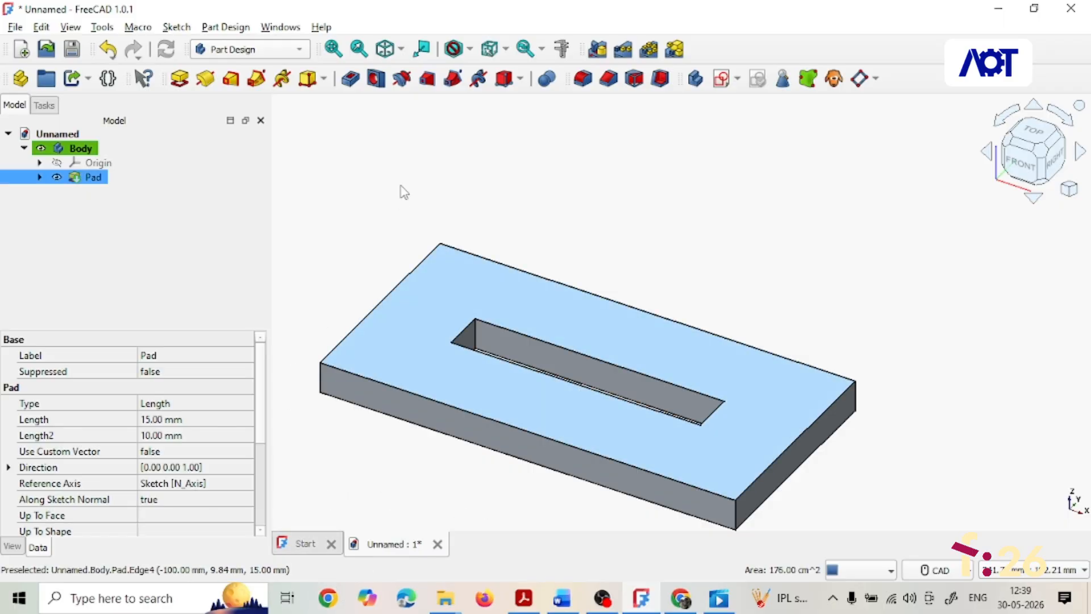
left_click(721, 79)
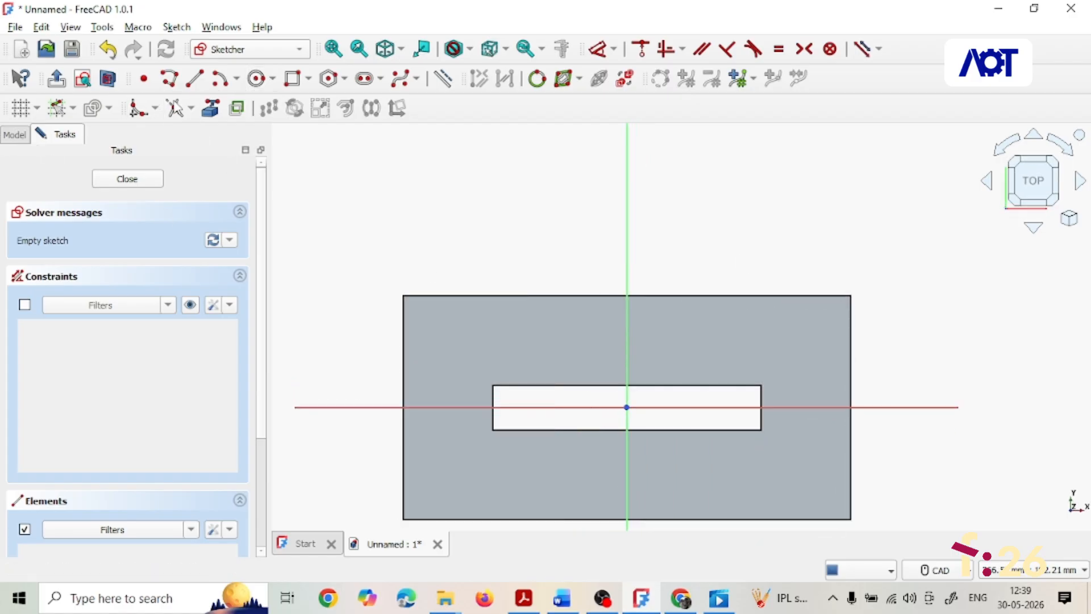
- Project the plate's top and left edges into the sketch as external geometry
left_click(206, 112)
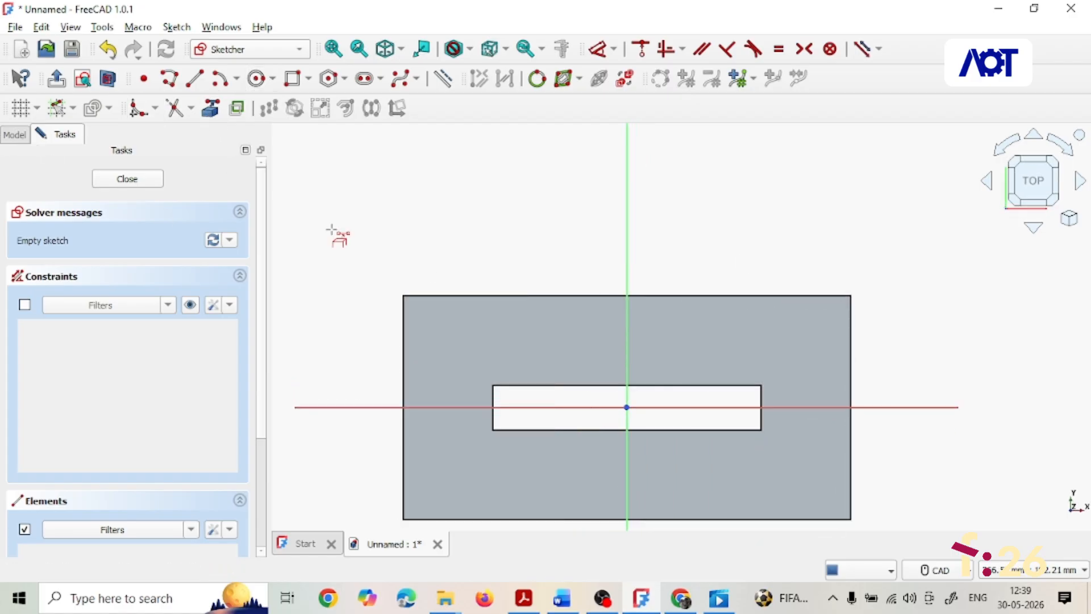
left_click(420, 295)
left_click(404, 322)
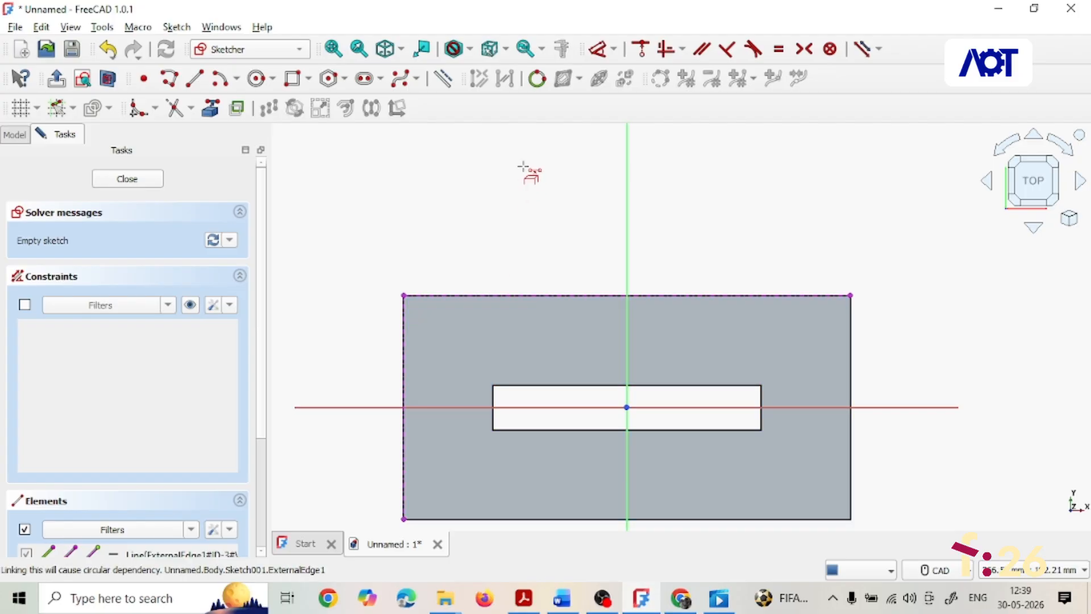
- Draw a circle about 28 mm in diameter near the plate's top-left corner
left_click(257, 79)
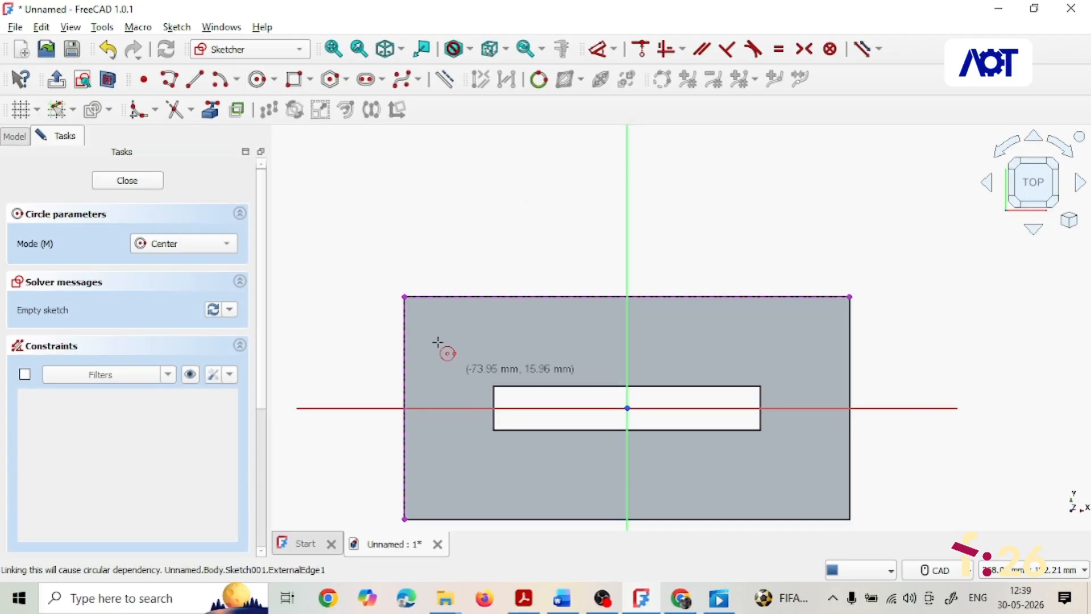
left_click(436, 331)
left_click(463, 346)
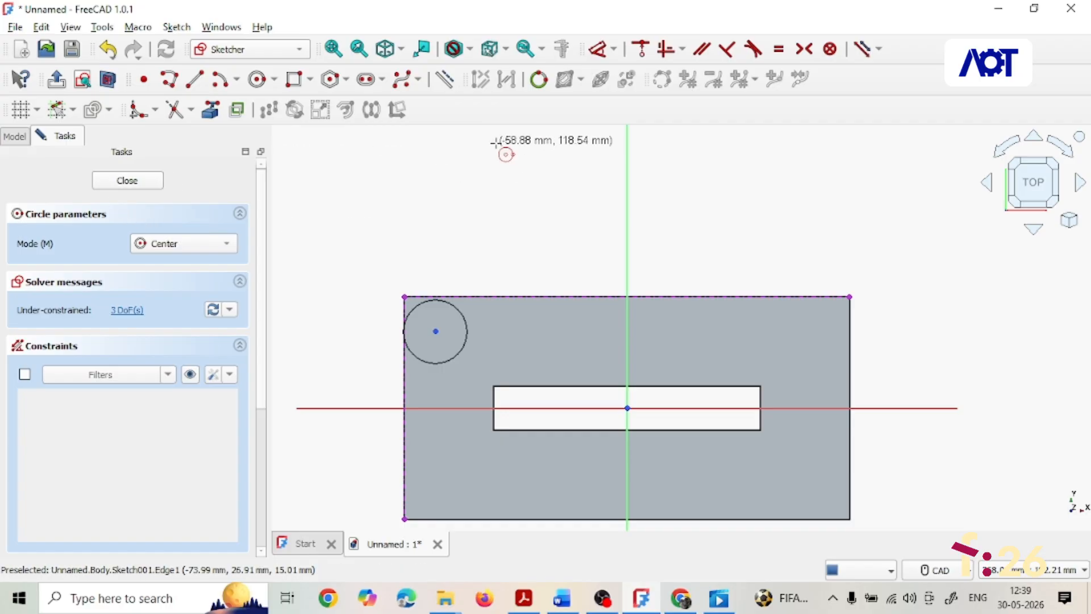
- Set the circle's diameter to 30 mm
left_click(614, 49)
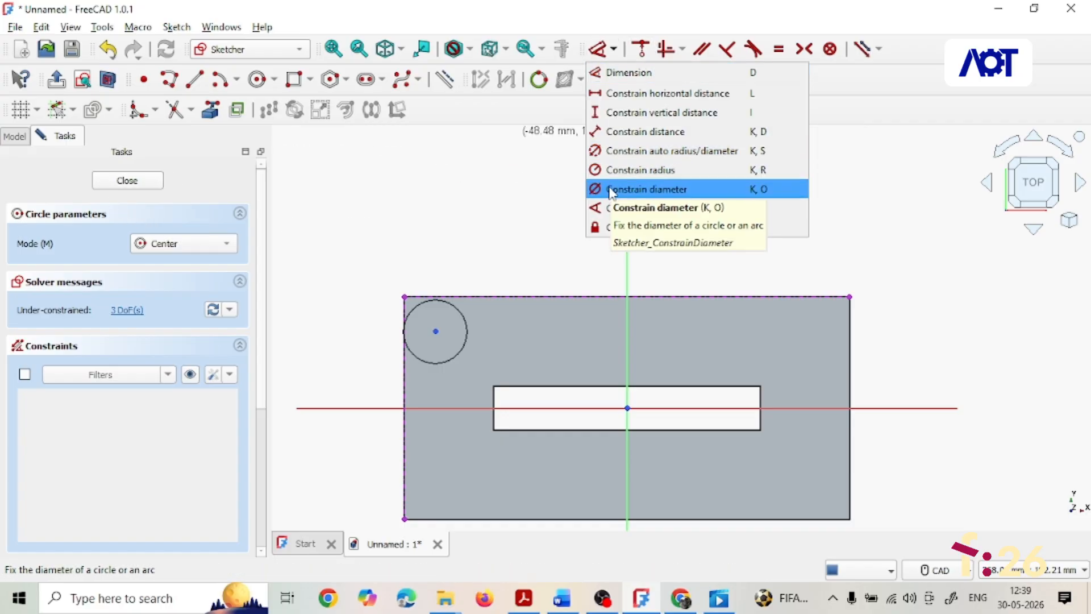
left_click(609, 188)
left_click(467, 340)
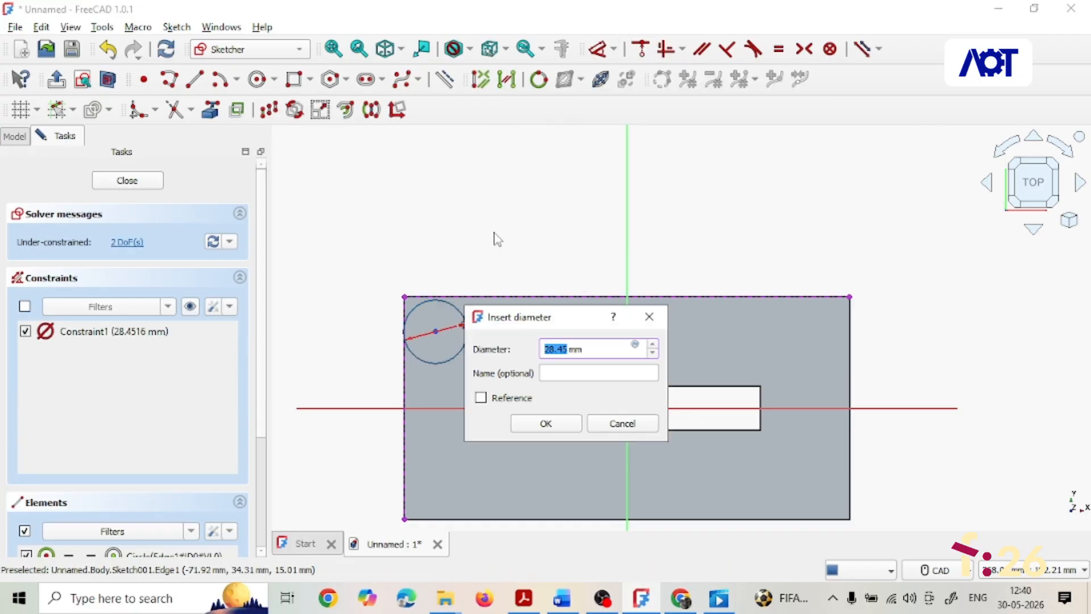
type("30")
left_click(552, 427)
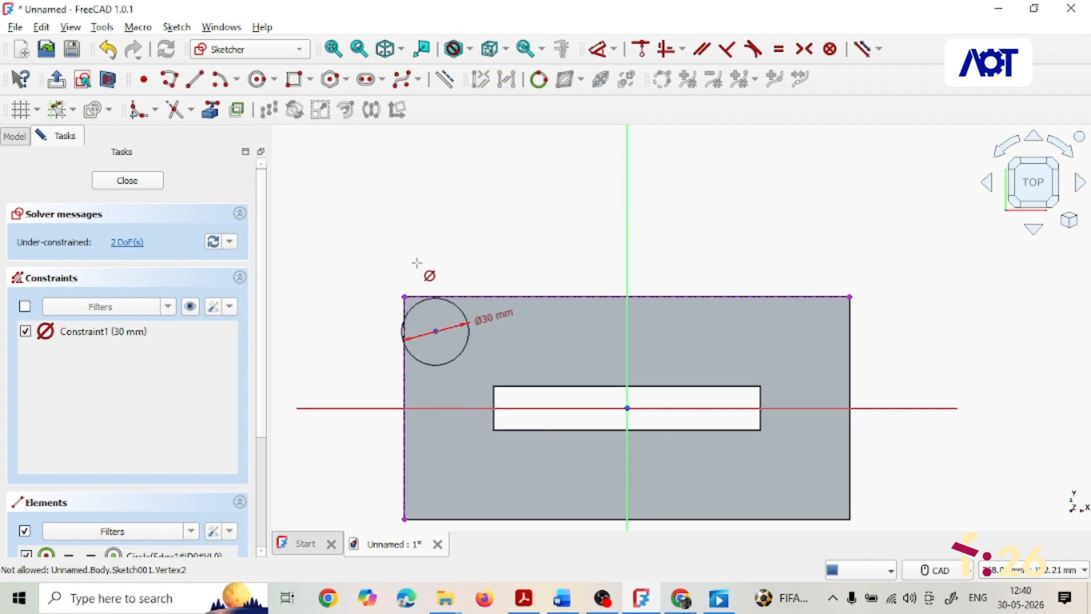
- Set the horizontal distance from the plate's top-left corner to the circle's centre to 20 mm
left_click(617, 50)
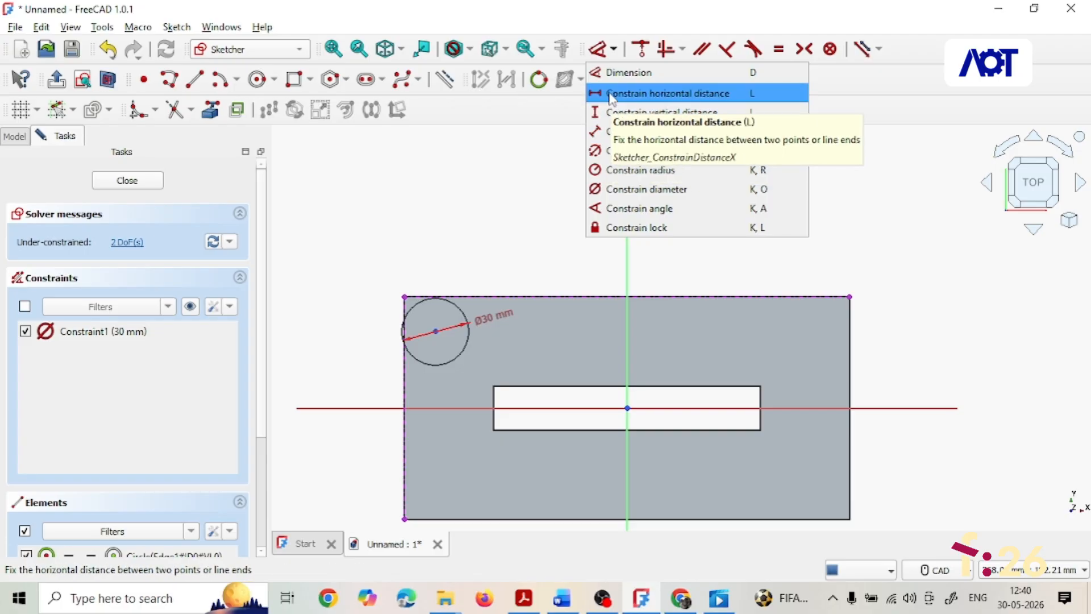
left_click(614, 94)
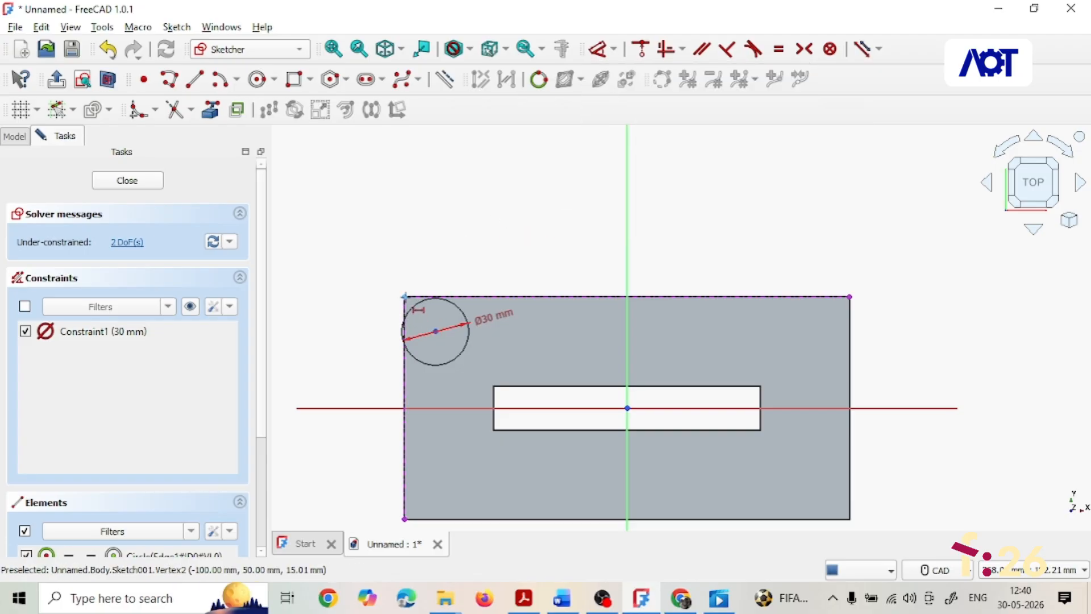
left_click(405, 296)
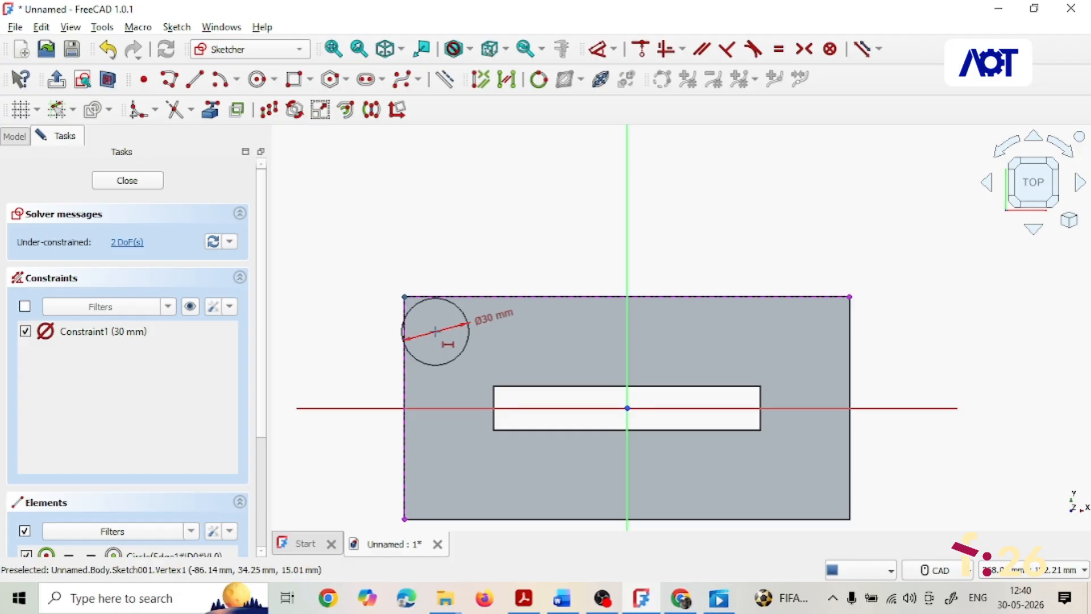
left_click(435, 331)
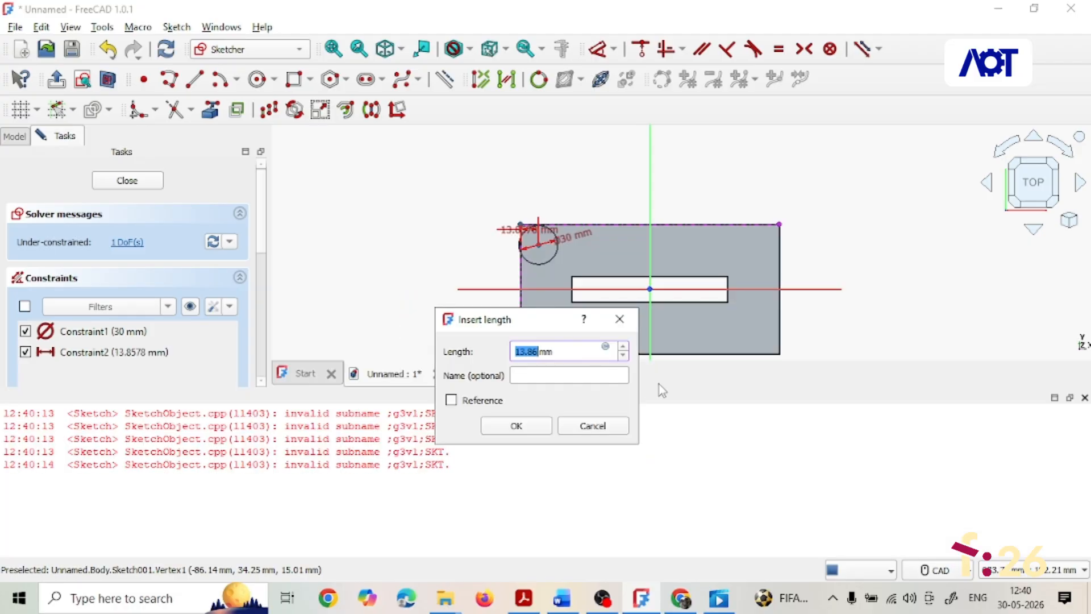
type("20")
left_click(525, 428)
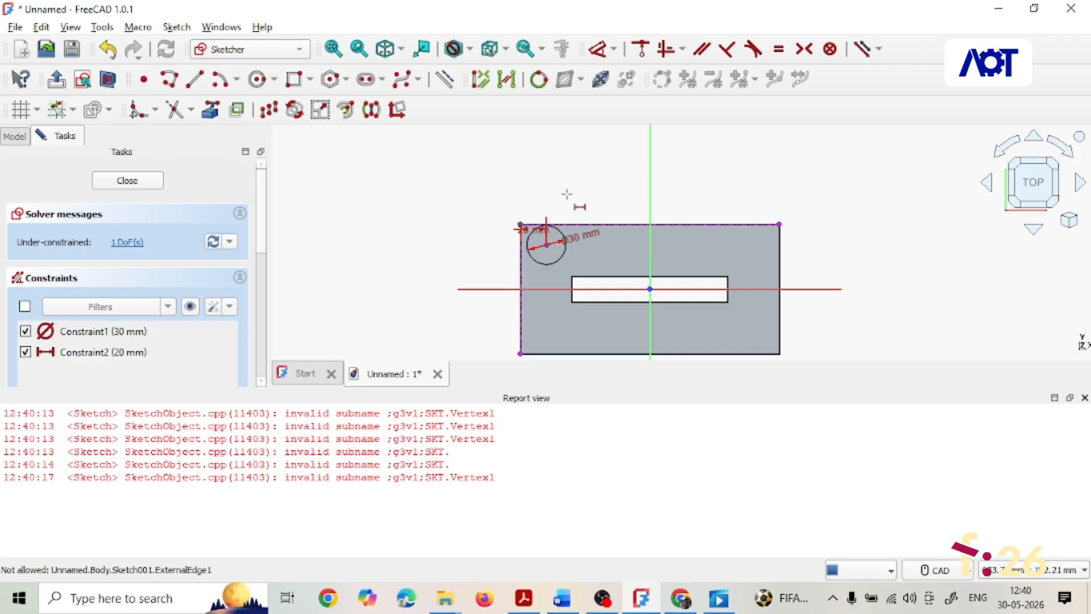
- Set the vertical distance from the plate's top-left corner to the circle's centre to 20 mm
left_click(614, 51)
left_click(603, 111)
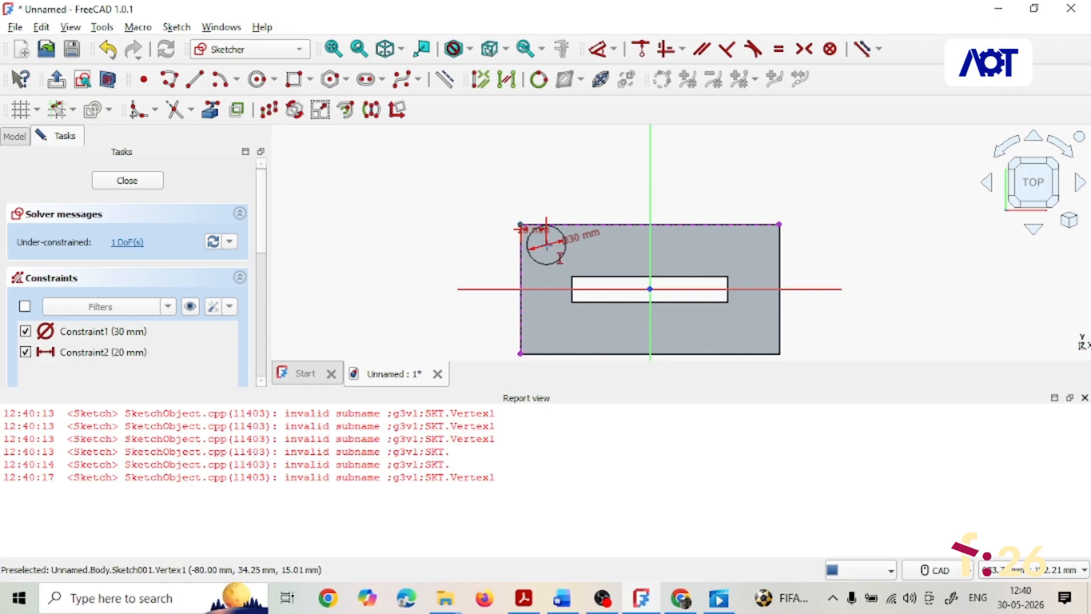
left_click(560, 258)
type("2")
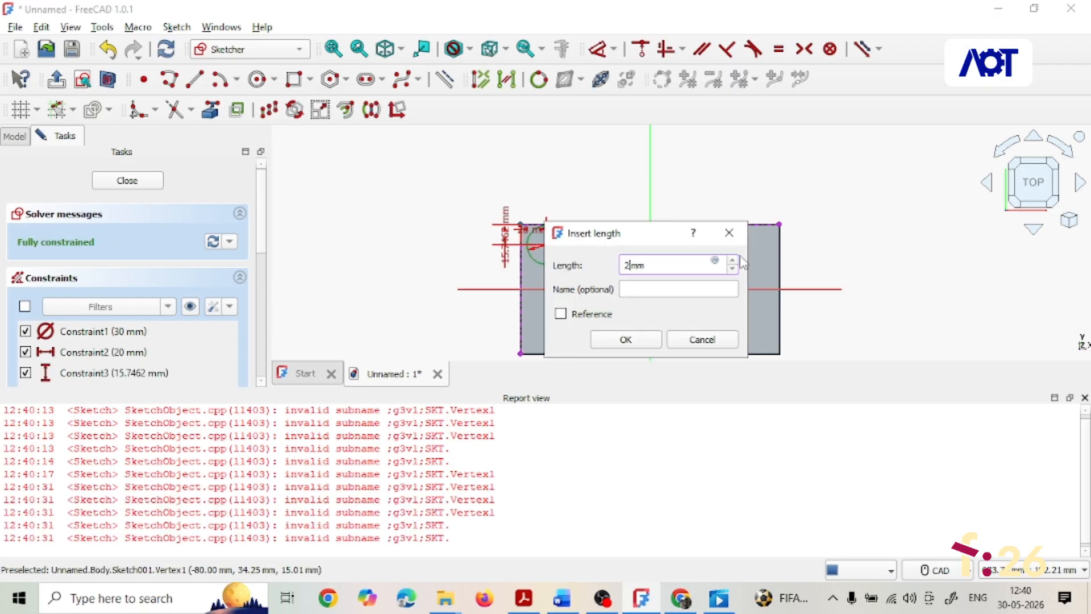
type("0")
left_click(630, 340)
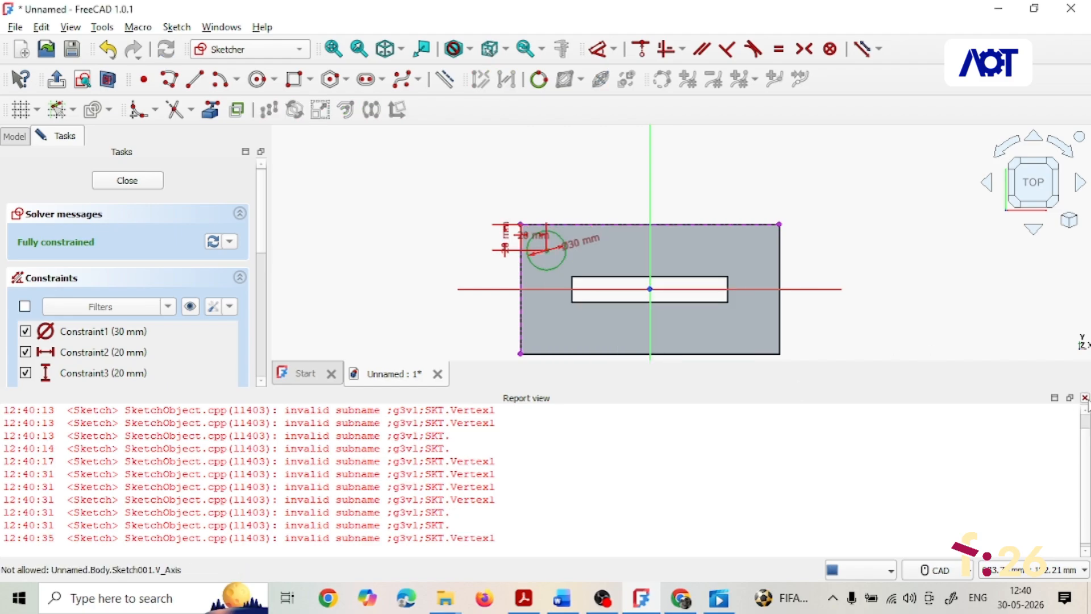
- Close the sketch and pocket the circle through all of the plate
left_click(1085, 398)
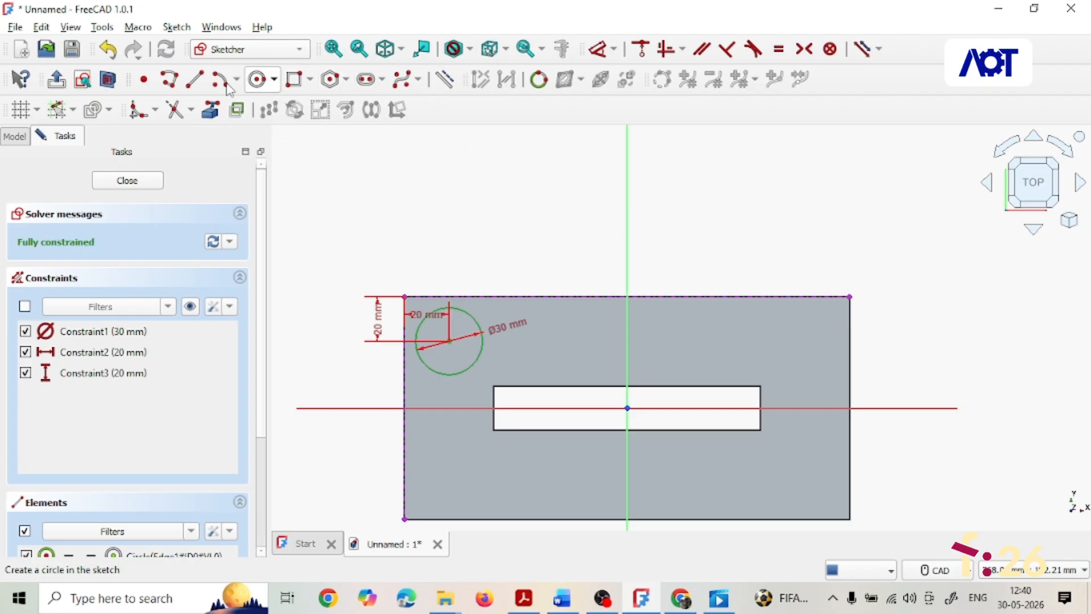
key("Escape")
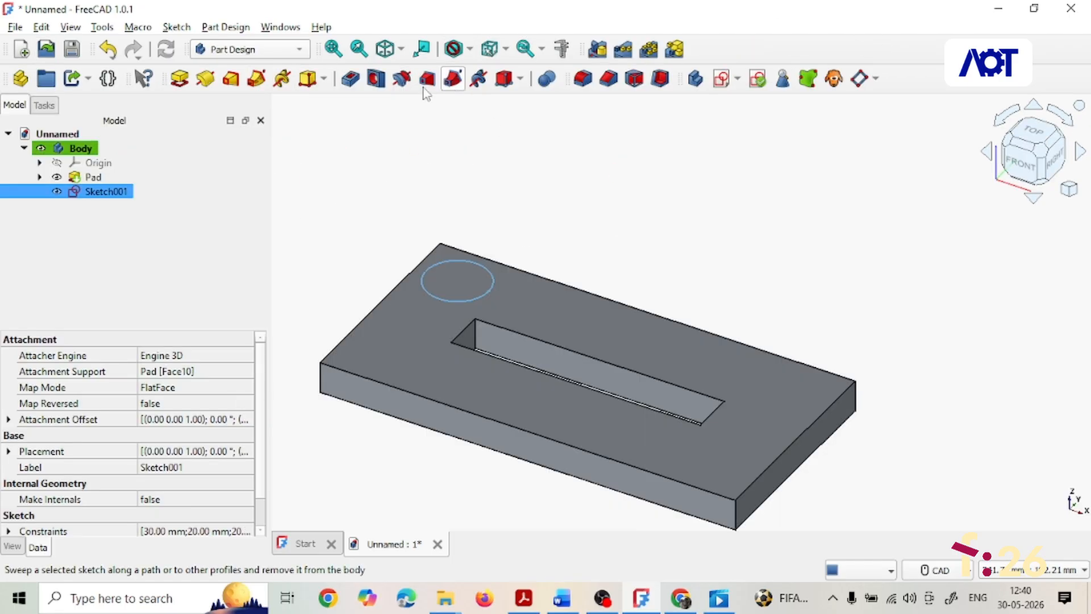
left_click(350, 79)
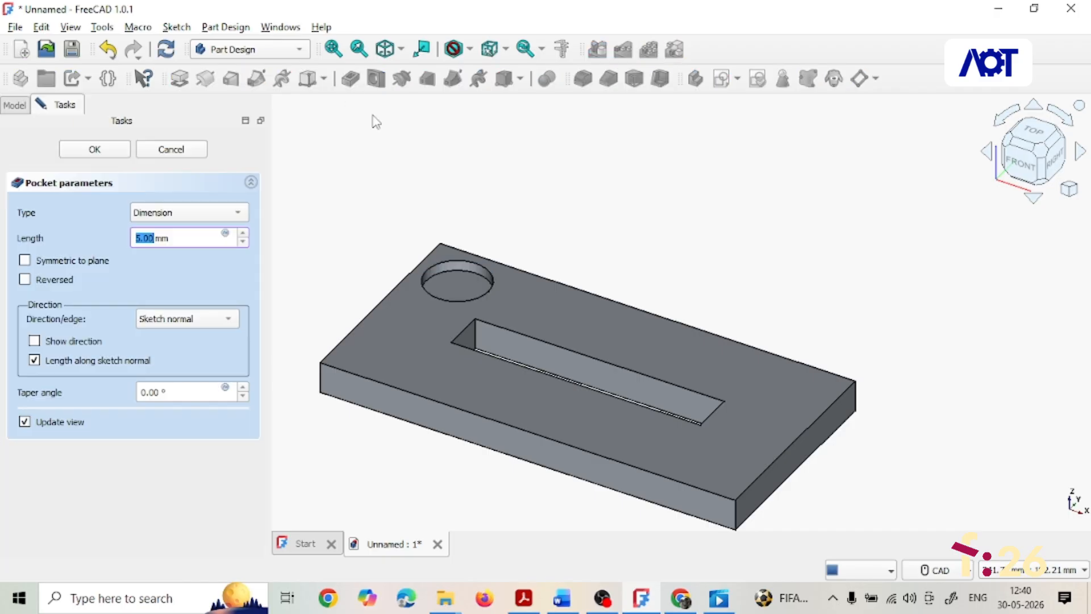
left_click(240, 213)
left_click(200, 229)
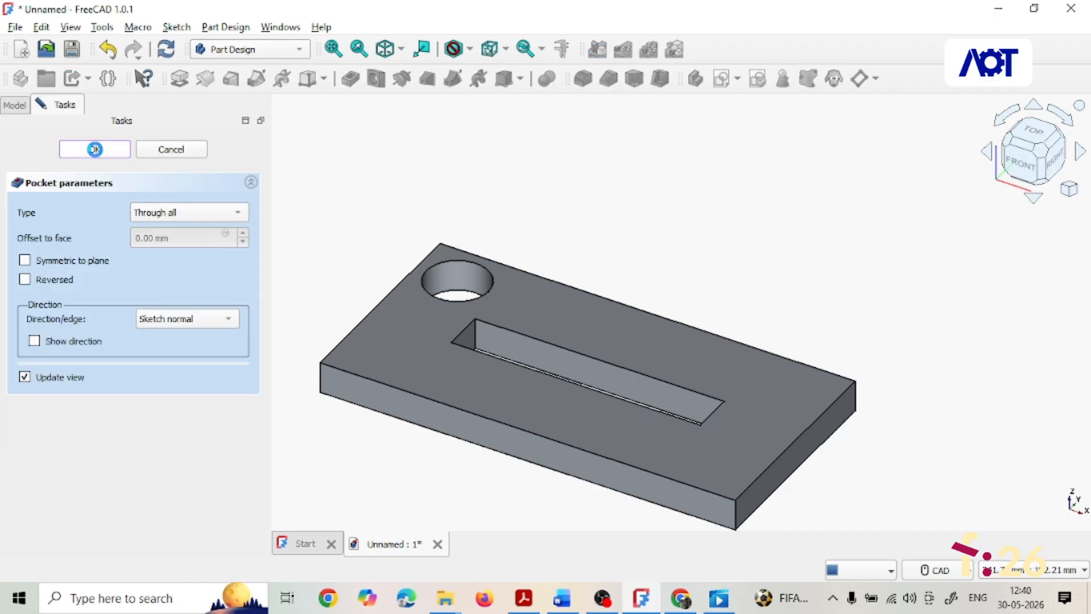
left_click(95, 149)
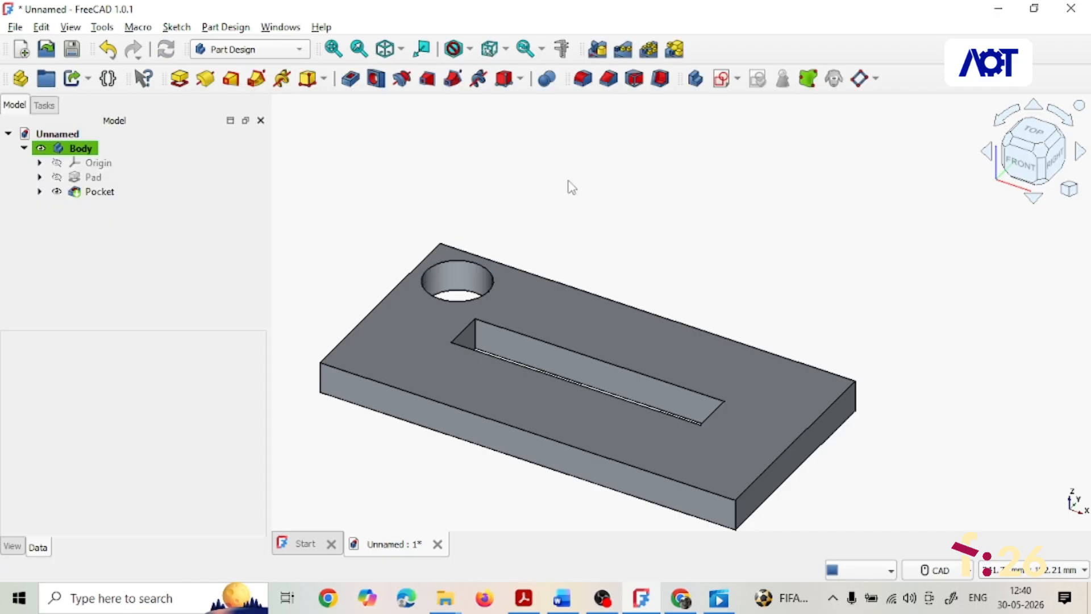
- Start a MultiTransform on the hole pocket and add a linear pattern to it
left_click(87, 194)
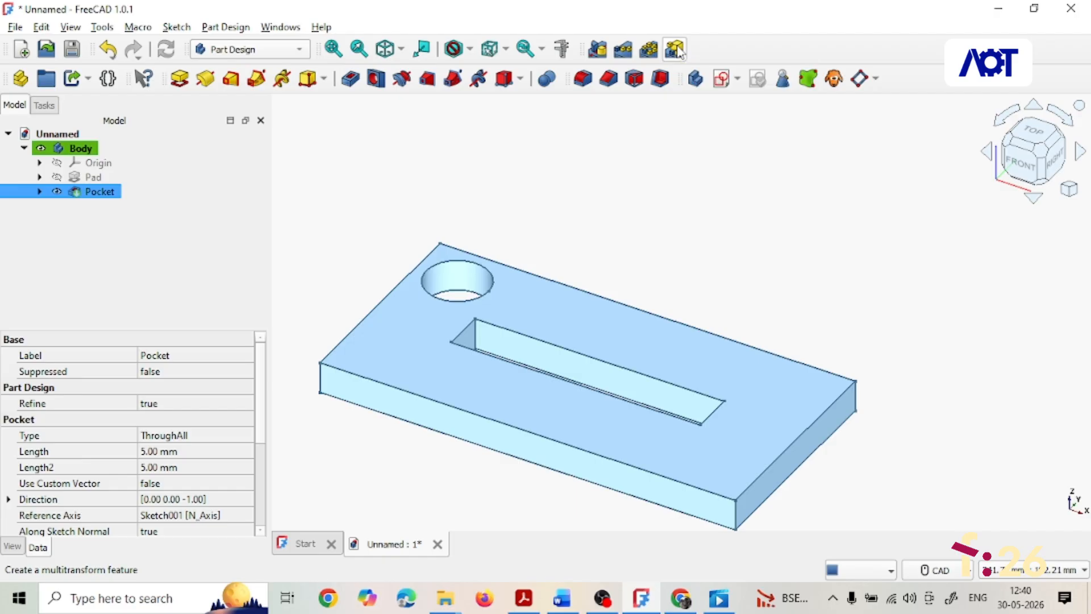
left_click(675, 50)
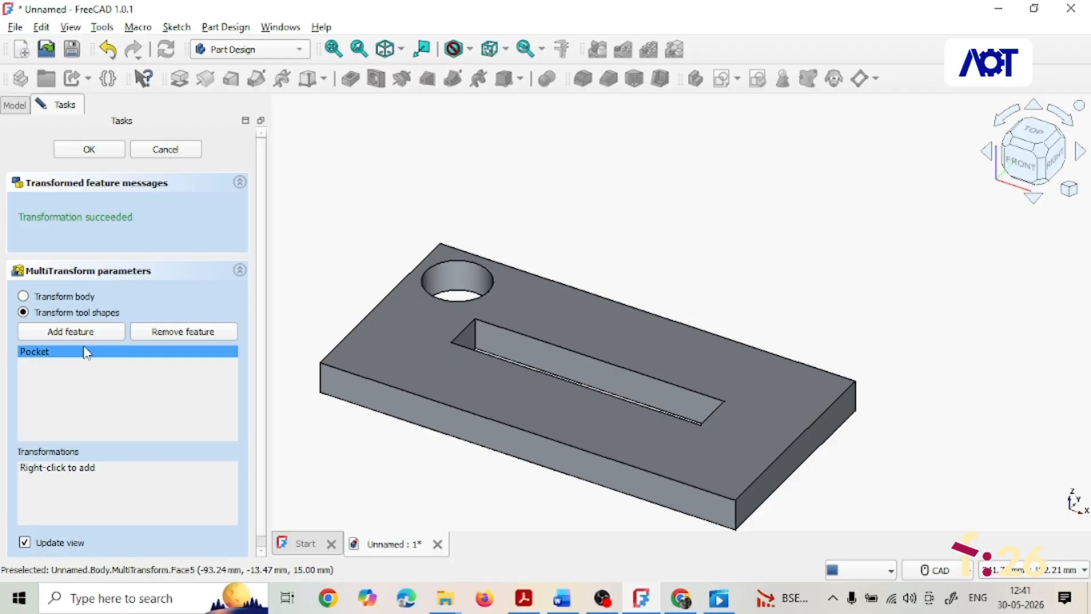
left_click(36, 352)
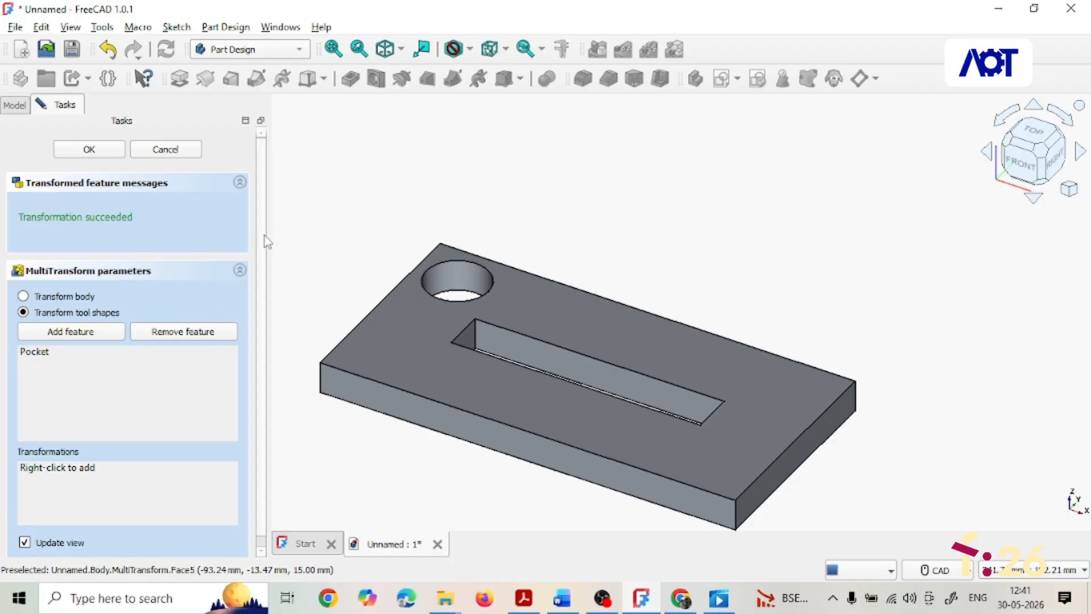
scroll(262, 236, "down", 1)
left_click(38, 461)
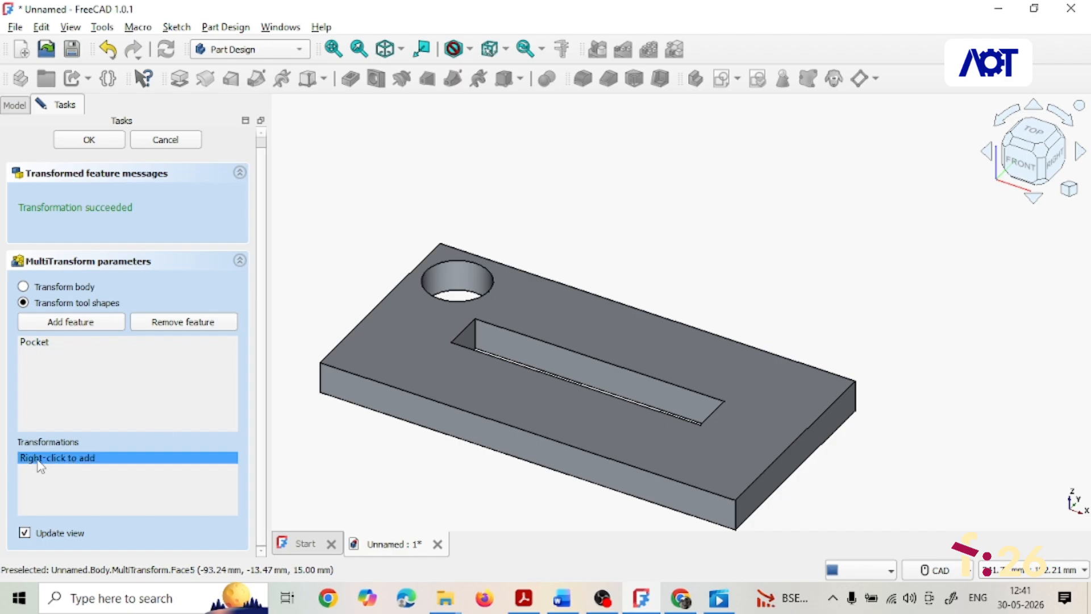
right_click(39, 466)
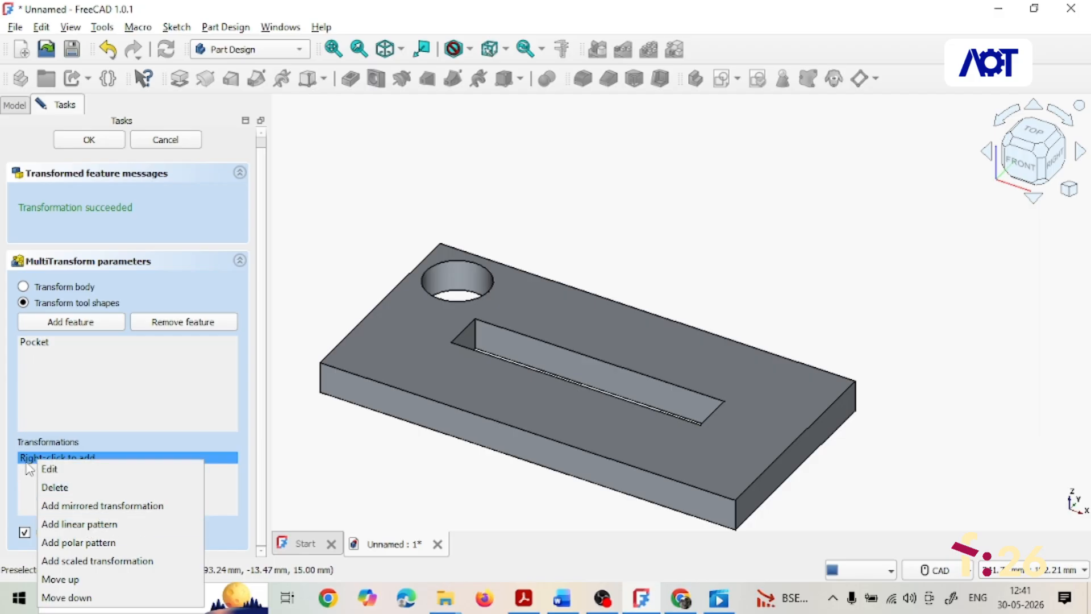
left_click(83, 527)
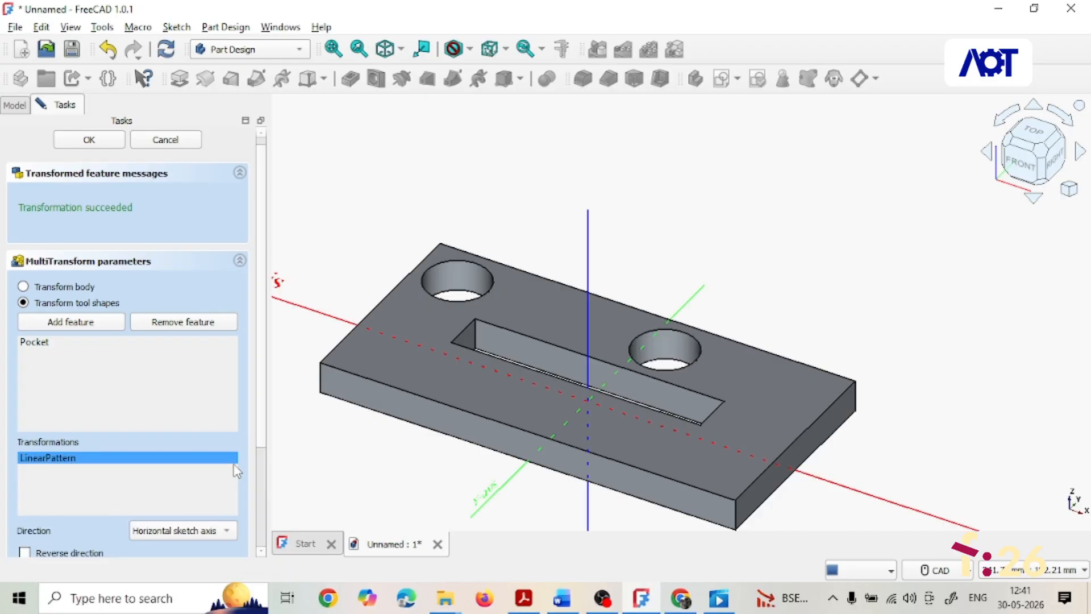
- Set the linear pattern's overall length to copy the hole to the plate's far end and confirm it
scroll(262, 449, "down", 3)
scroll(257, 529, "down", 1)
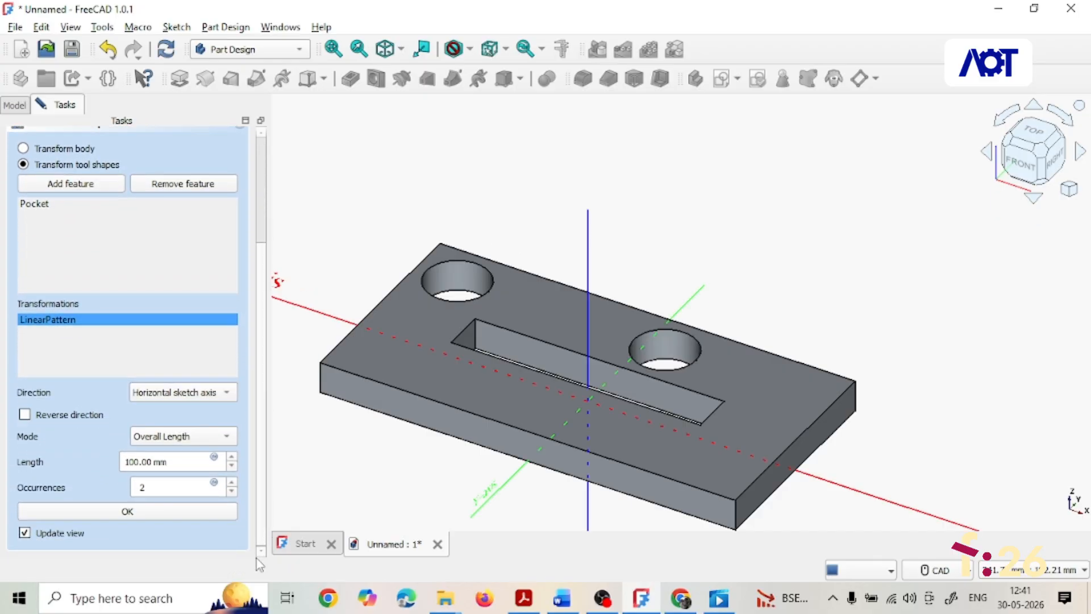
left_click_drag(140, 462, 122, 462)
type("3")
left_click(134, 516)
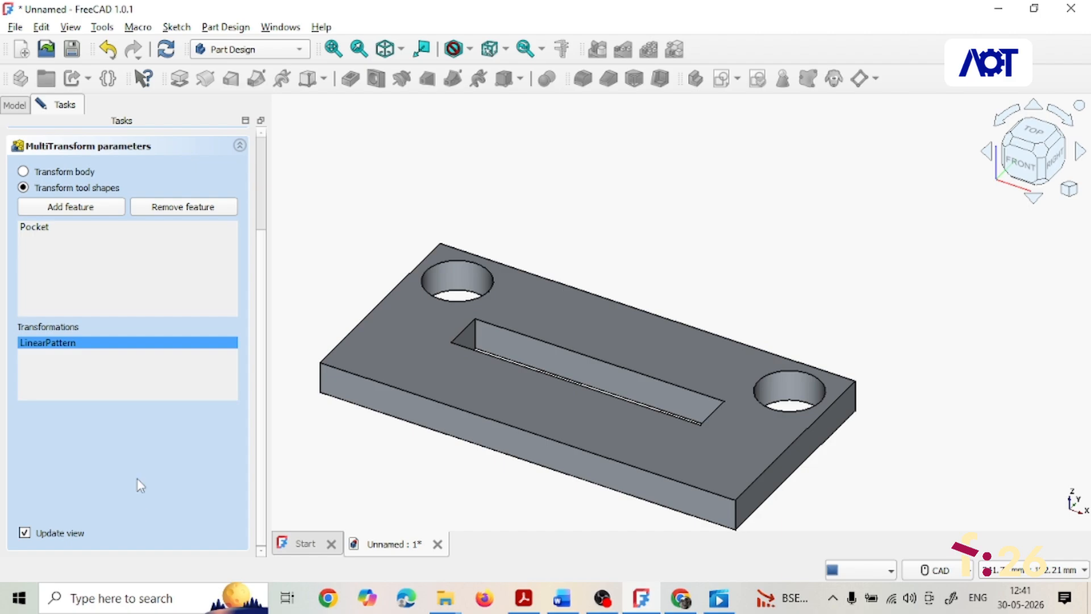
- Add a second linear pattern to the MultiTransform
right_click(106, 345)
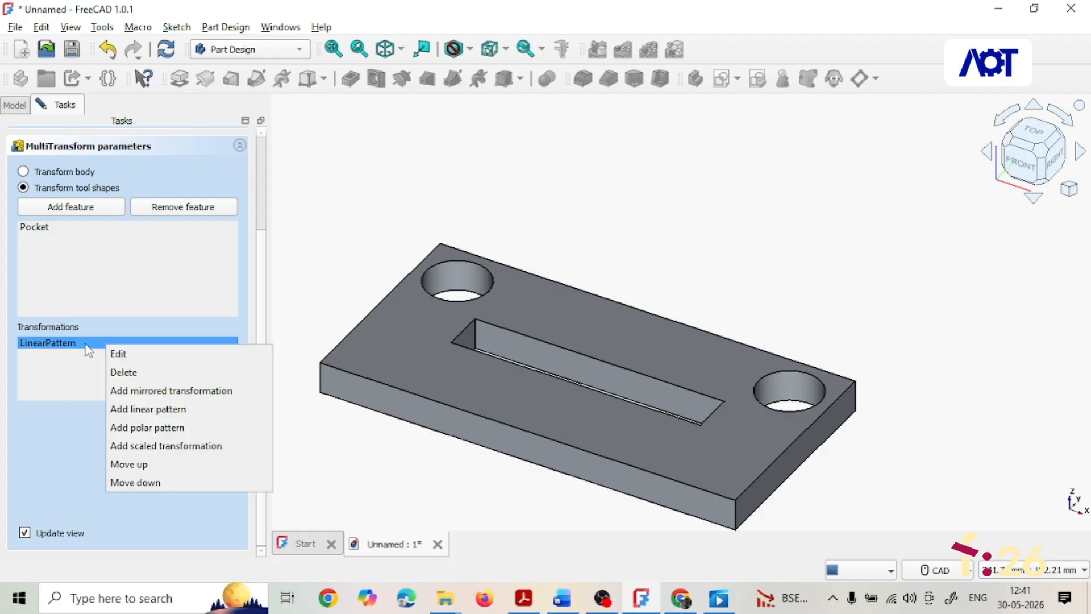
left_click(180, 415)
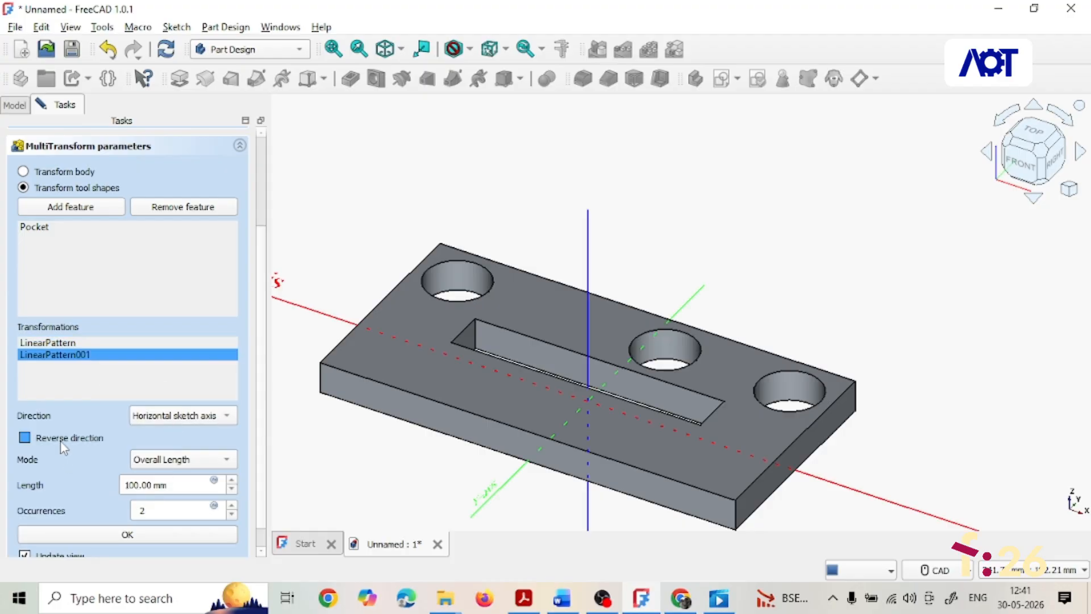
left_click(24, 437)
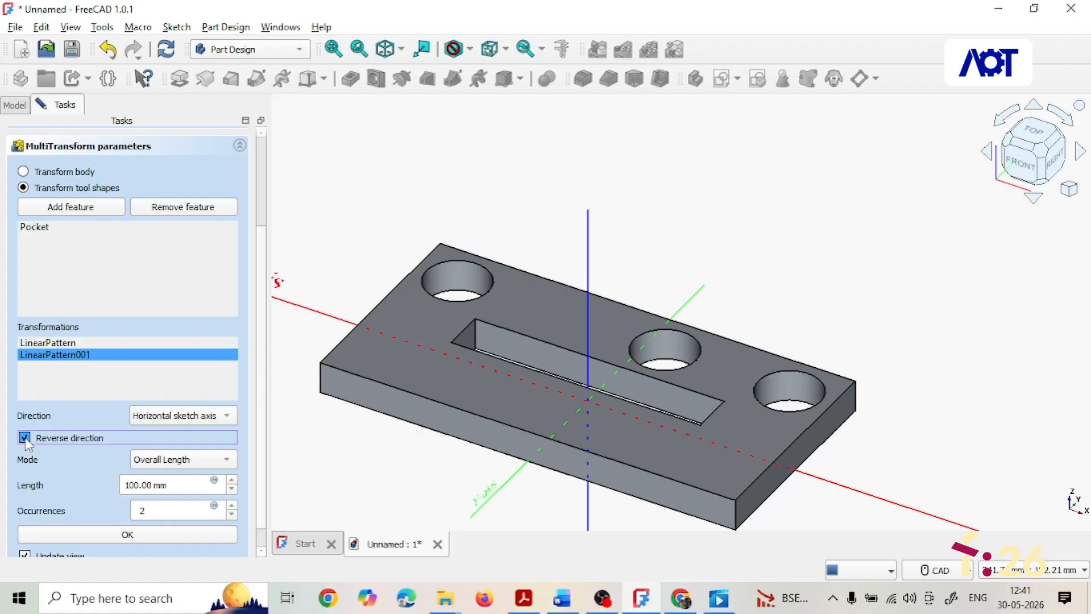
left_click(24, 438)
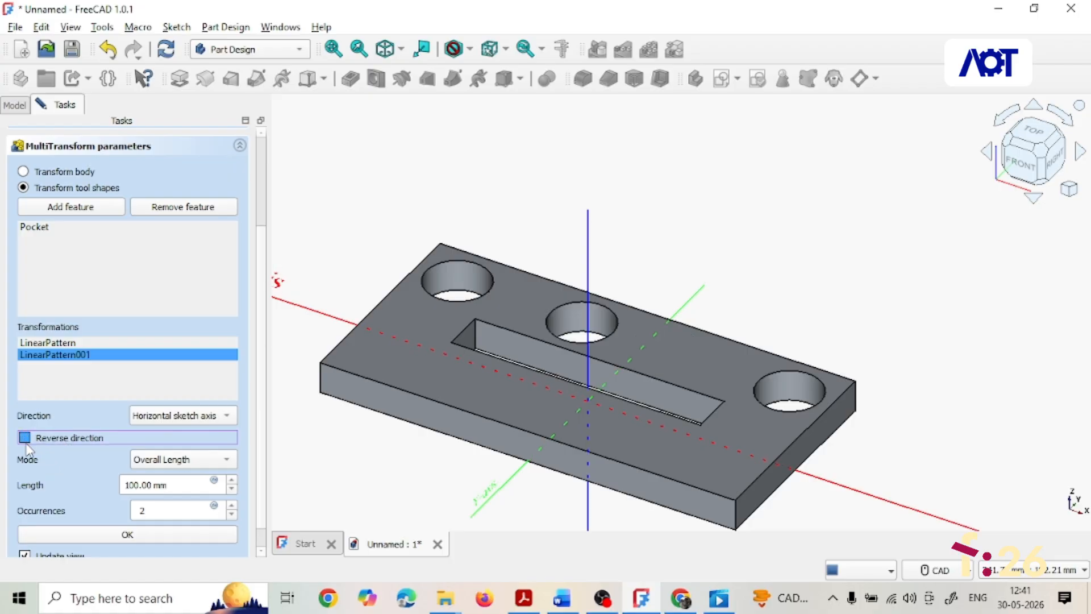
- Set the second linear pattern's overall length to 60 mm
scroll(171, 482, "down", 1)
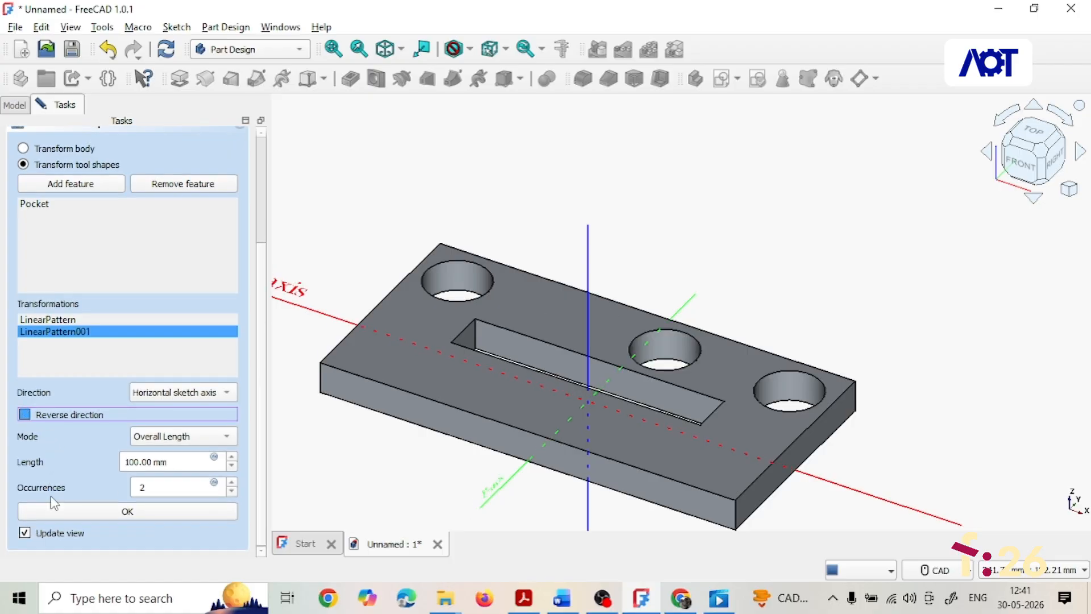
left_click(127, 463)
left_click_drag(140, 462, 116, 462)
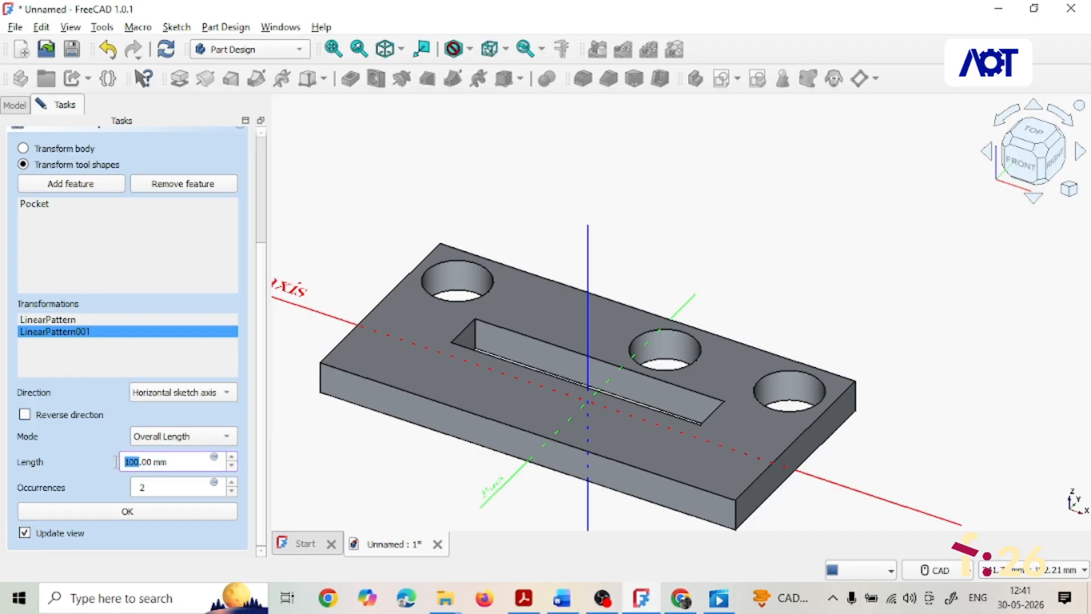
type("50")
left_click(77, 472)
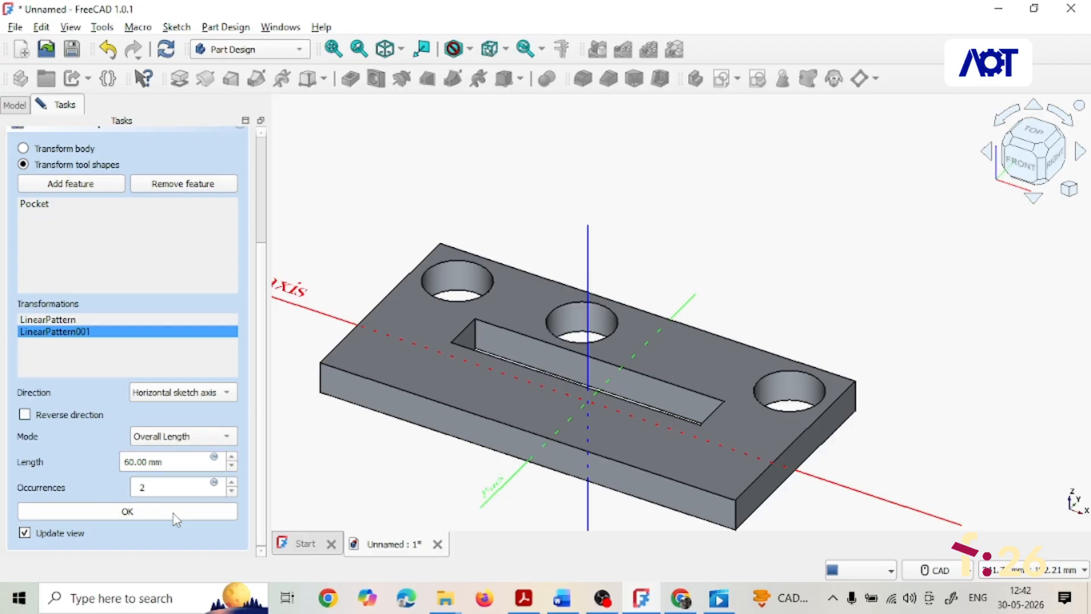
- Switch the second pattern to the vertical sketch axis, reverse its direction, and finish the MultiTransform
left_click(224, 393)
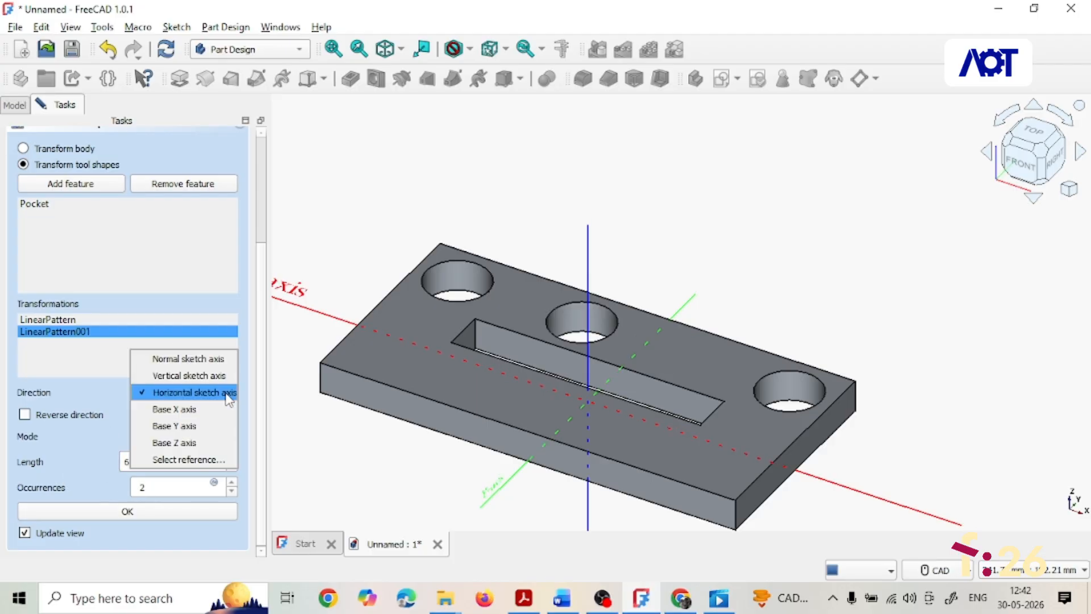
left_click(179, 377)
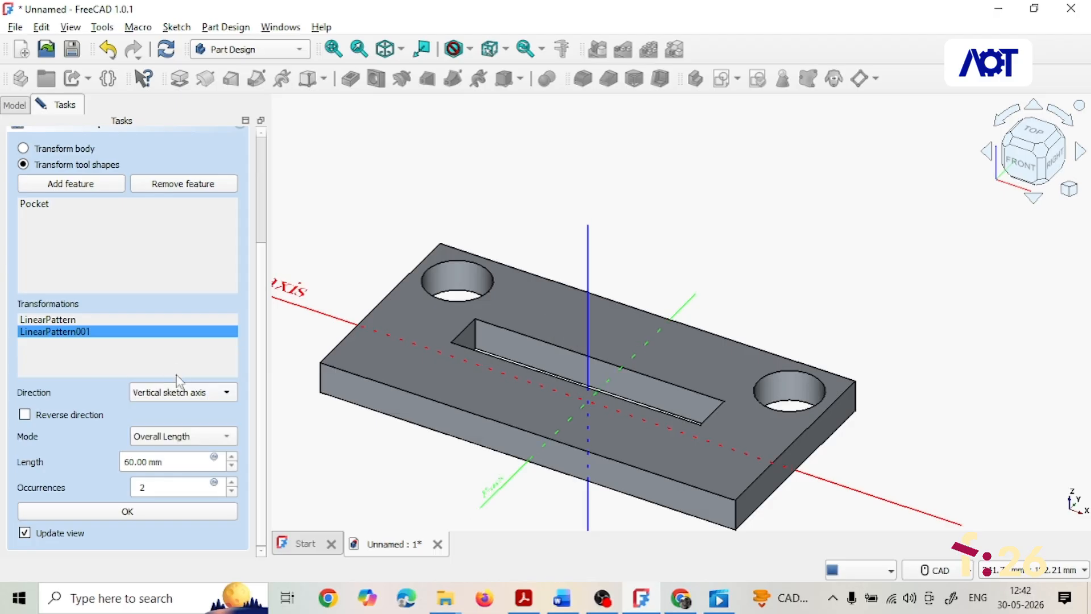
left_click(24, 415)
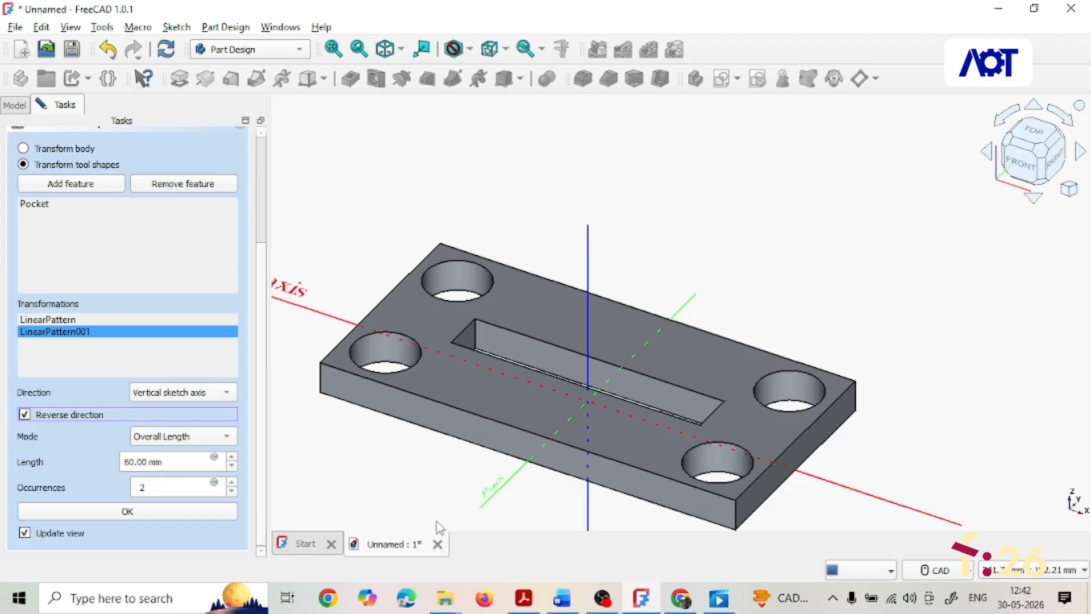
left_click(143, 513)
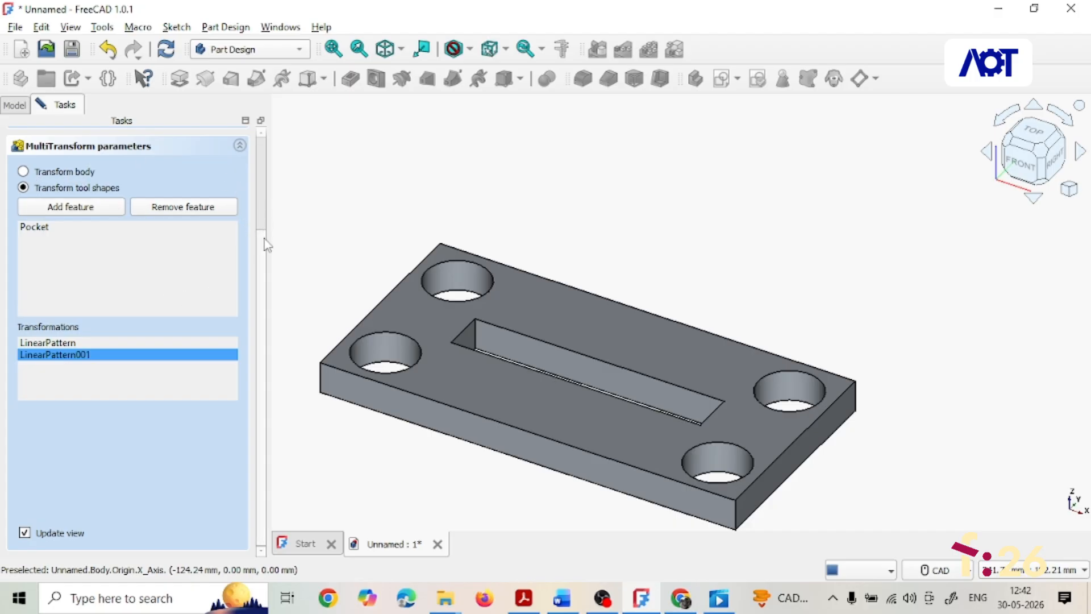
left_click_drag(264, 238, 266, 144)
left_click(103, 152)
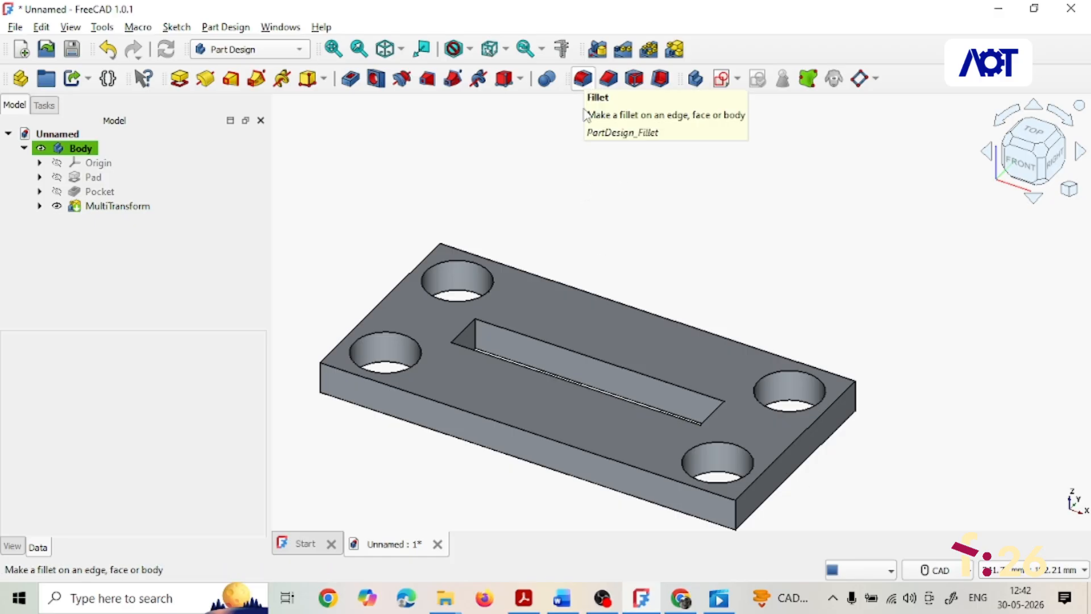
- Fillet a vertical corner edge of the plate with a 5 mm radius
left_click(737, 520)
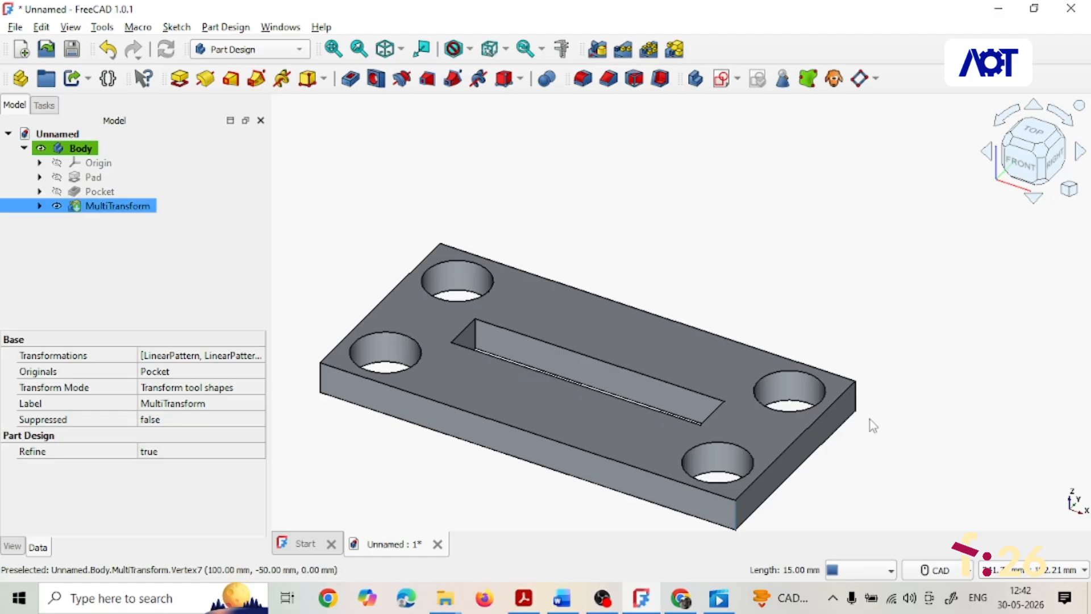
left_click(584, 80)
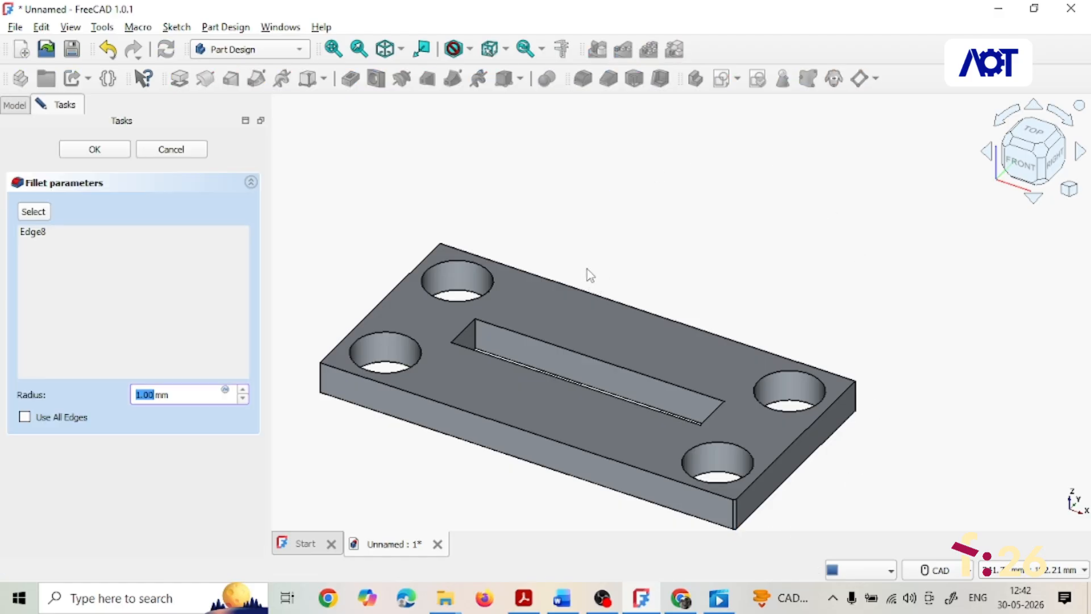
type("5")
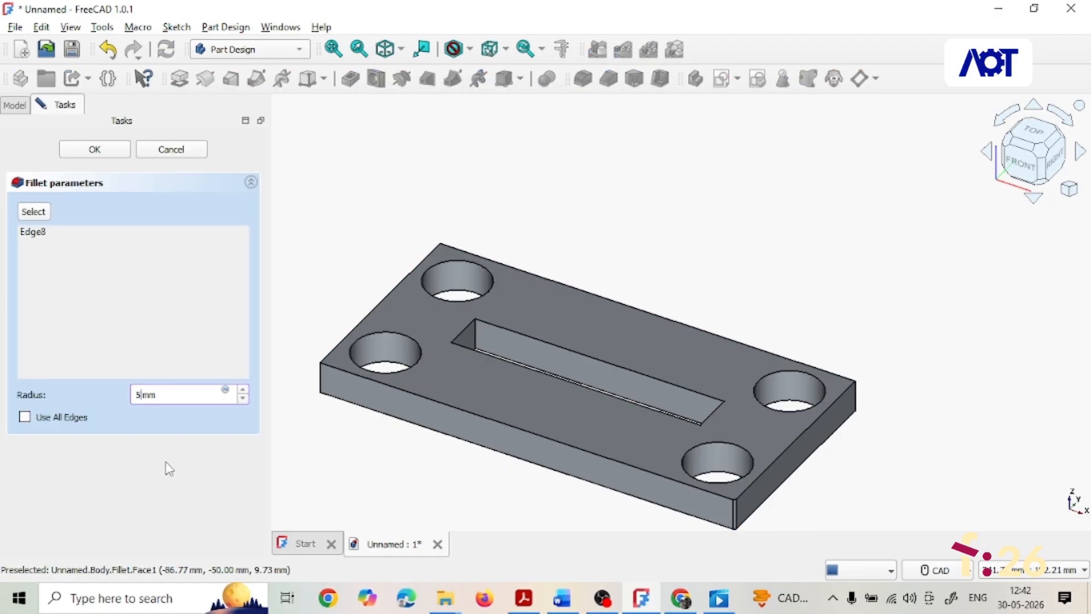
left_click(94, 150)
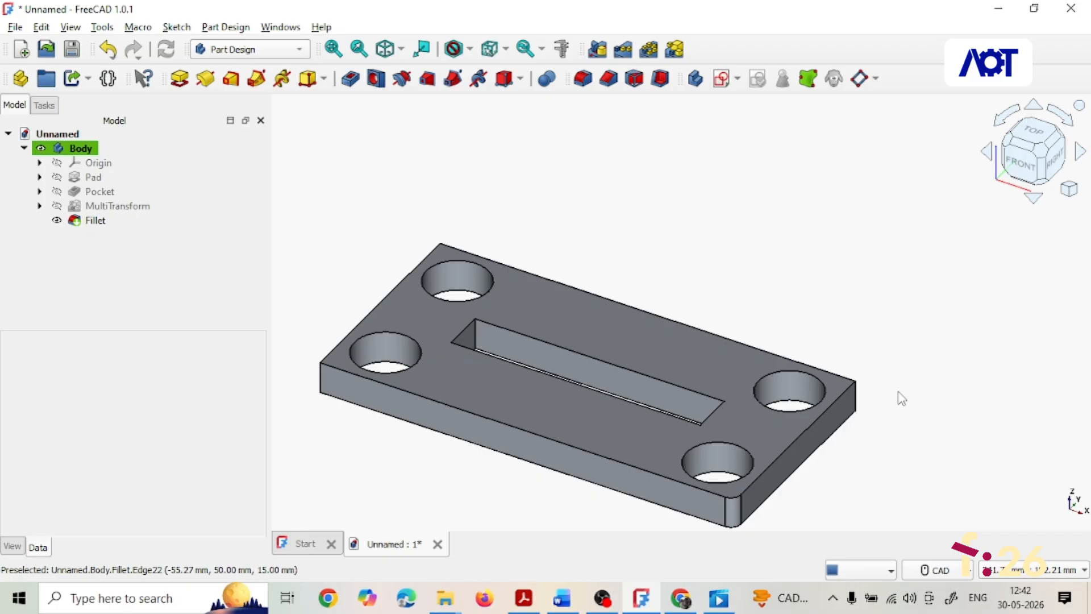
- Orbit around the plate to inspect its corner edges and the fillet
middle_click_drag(899, 393, 868, 378)
left_click(873, 377)
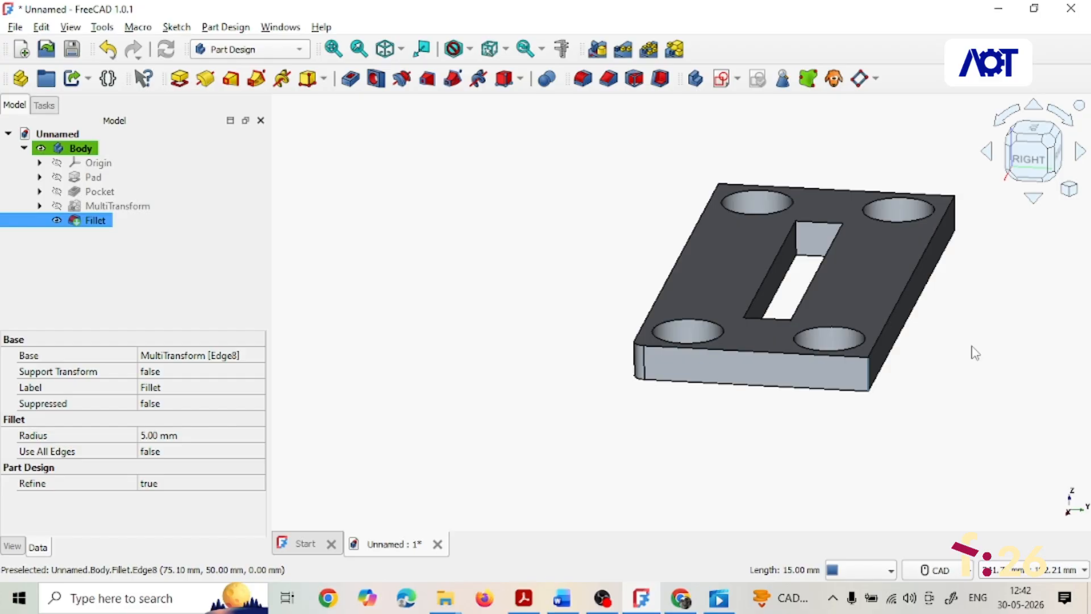
mouse_move(973, 347)
middle_mouse_down()
mouse_move(683, 353)
mouse_move(955, 343)
middle_mouse_up()
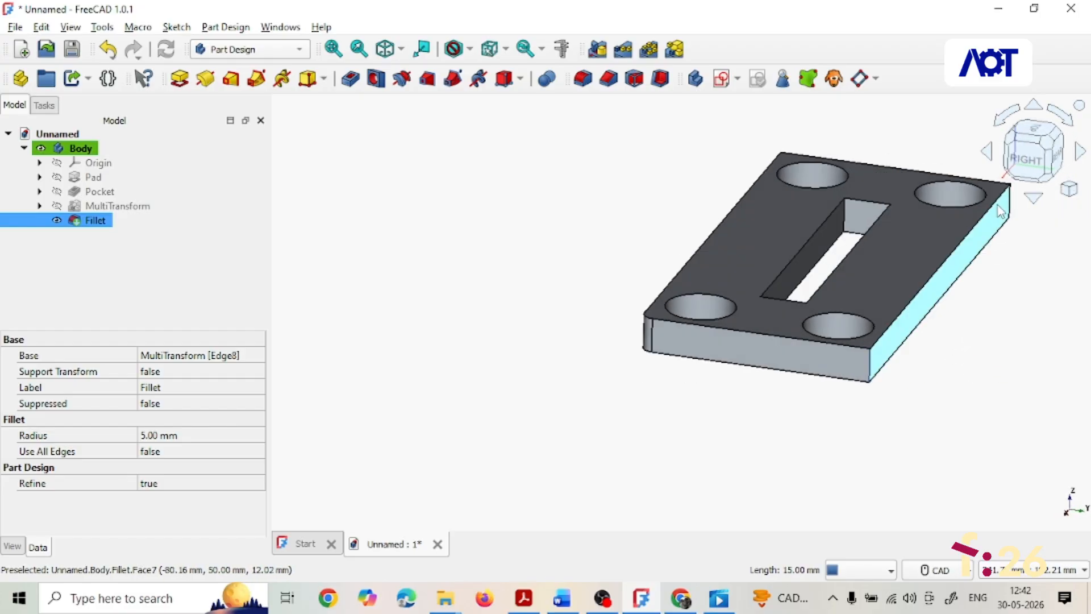
middle_click_drag(1032, 216, 932, 222)
middle_click_drag(643, 232, 570, 318)
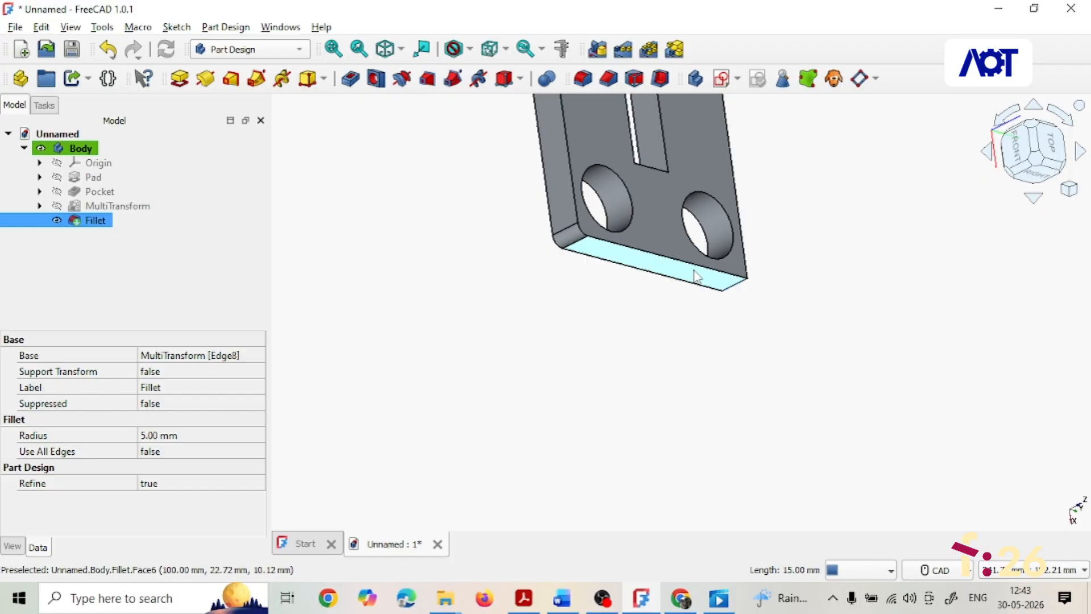
middle_click_drag(705, 229, 950, 346)
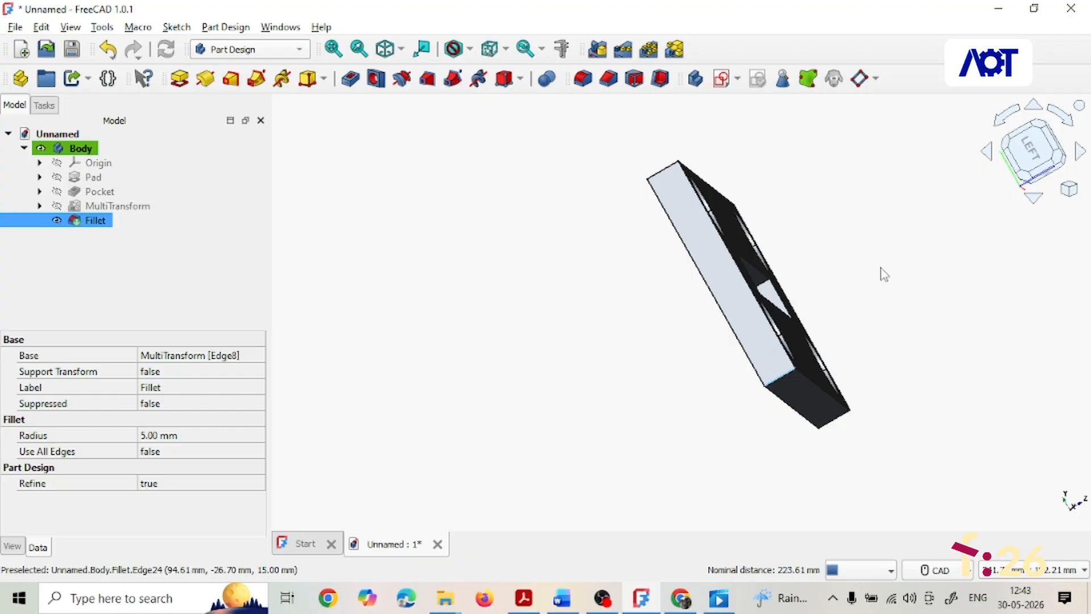
middle_click_drag(883, 275, 898, 374)
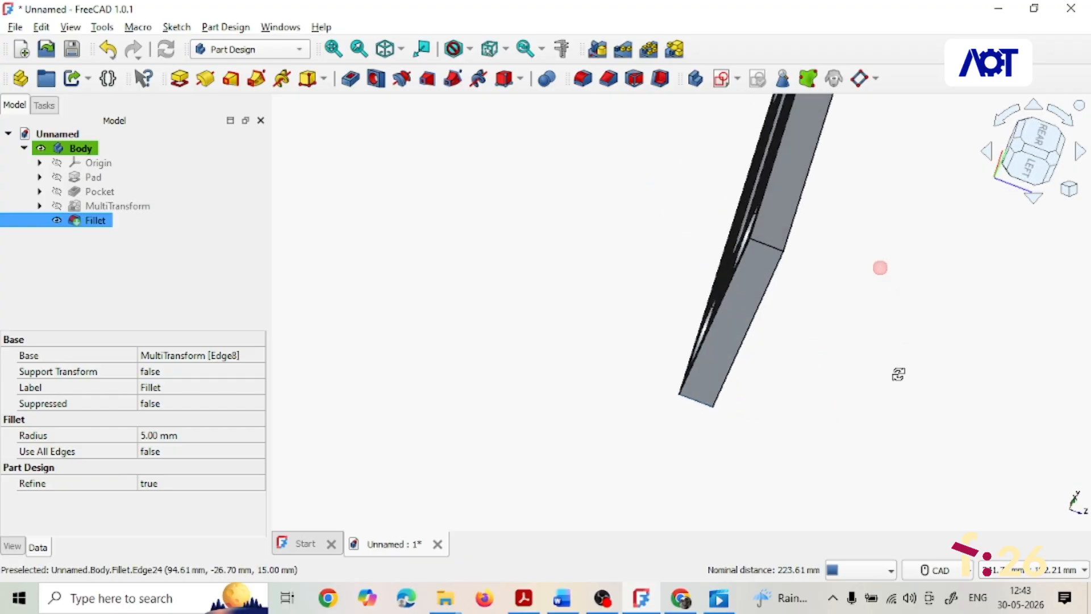
left_click(770, 245, "ctrl")
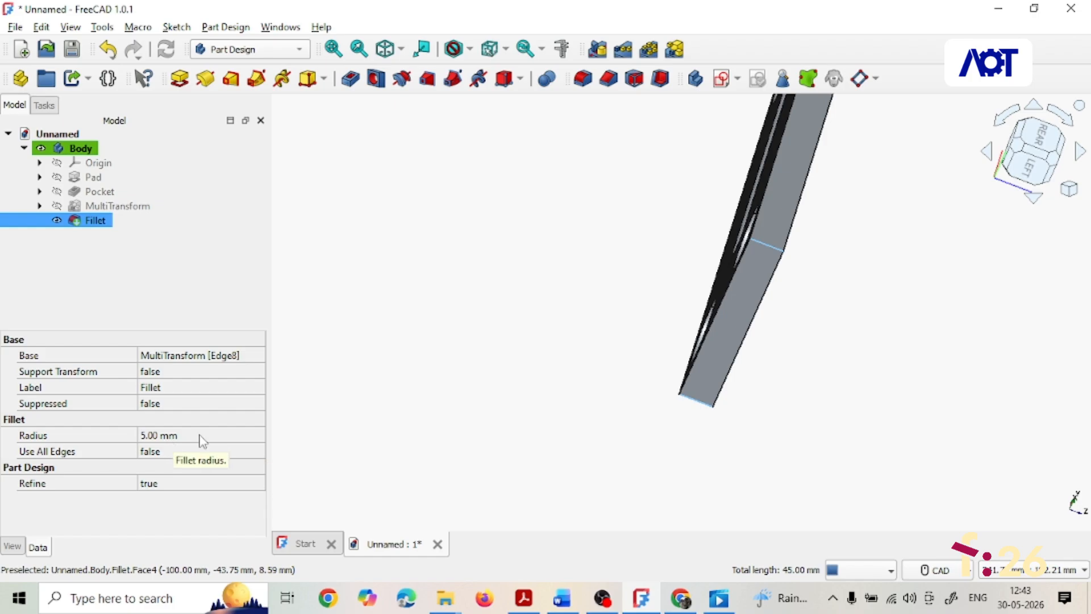
- Fillet the remaining three vertical corner edges of the plate with a 5 mm radius
left_click(45, 106)
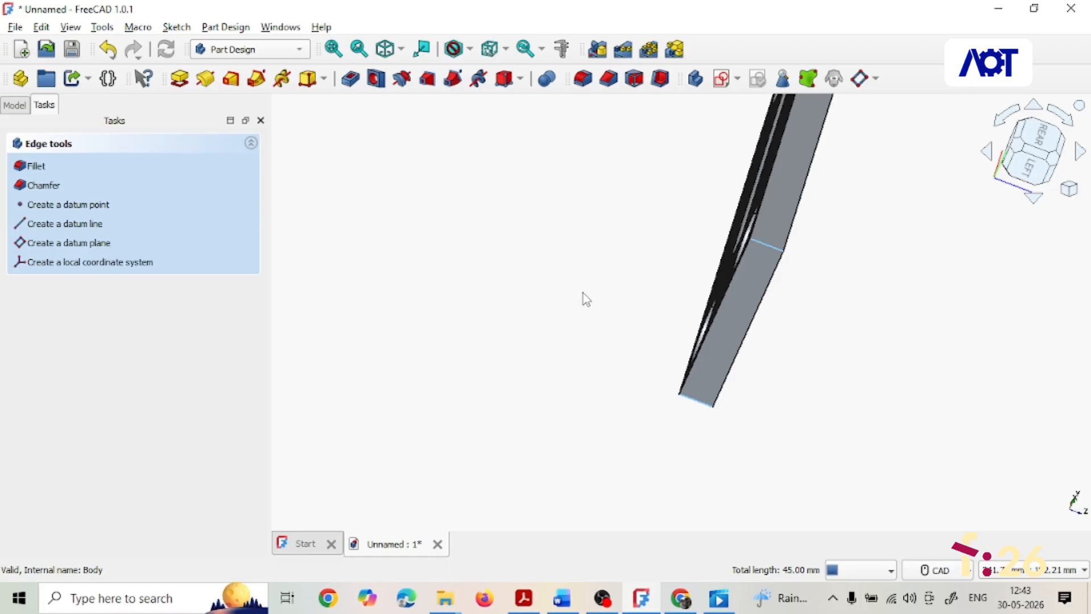
scroll(639, 341, "up", 5)
scroll(639, 341, "down", 7)
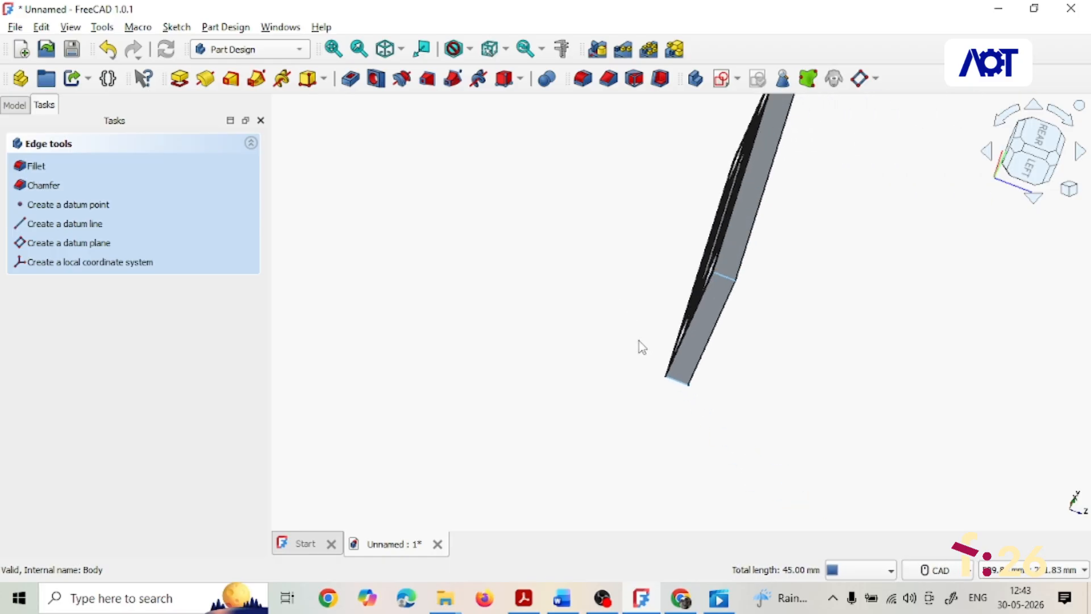
scroll(643, 347, "down", 2)
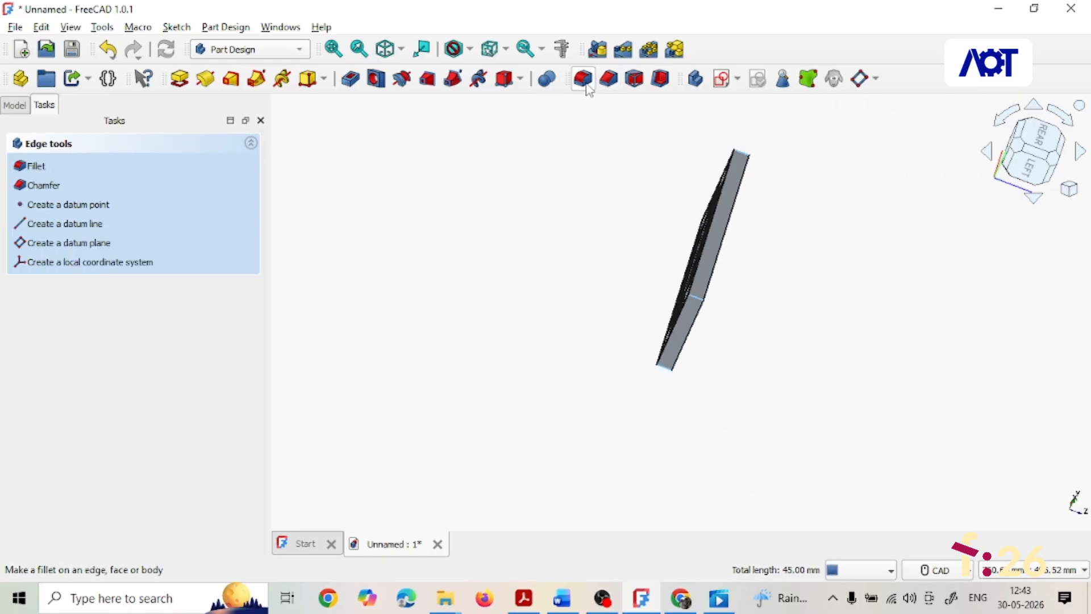
left_click(584, 79)
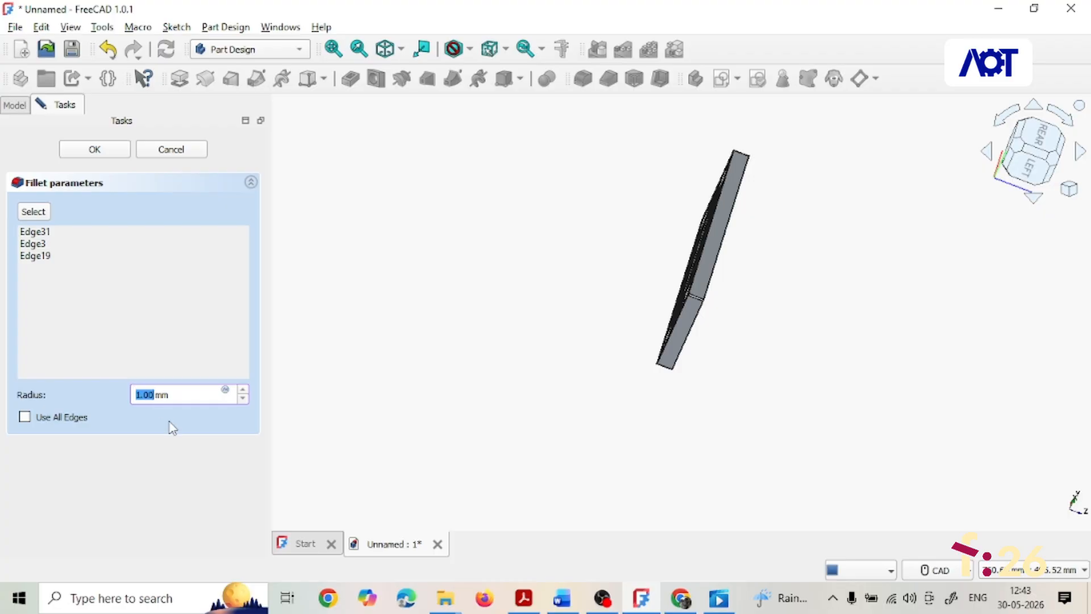
type("5")
left_click(107, 153)
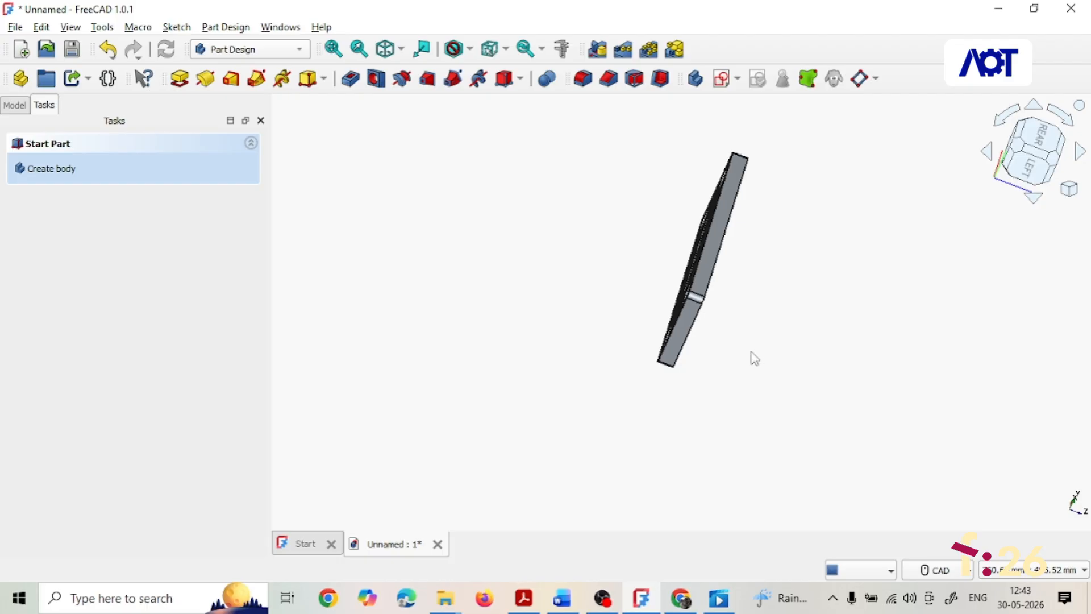
- Show the plate in isometric view and compare it against the assignment drawing in the PDF
left_click(386, 49)
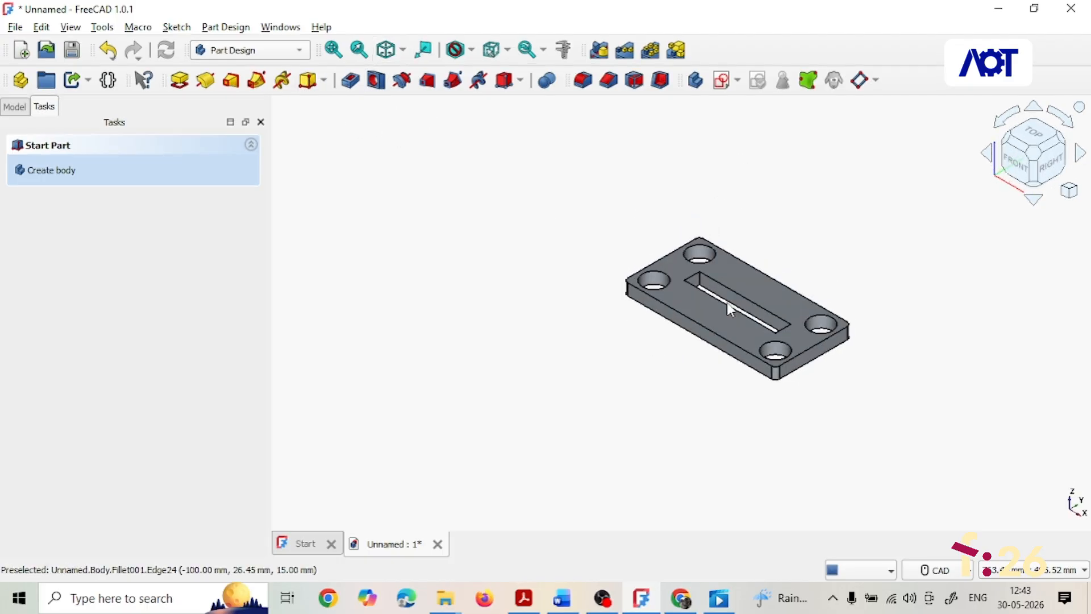
left_click(523, 598)
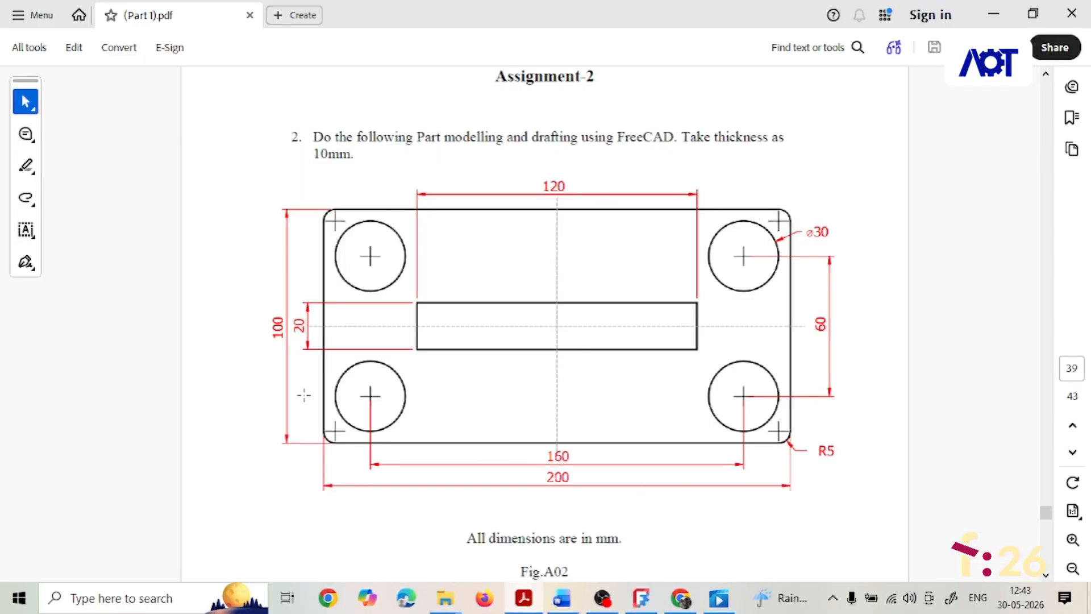
left_click(641, 598)
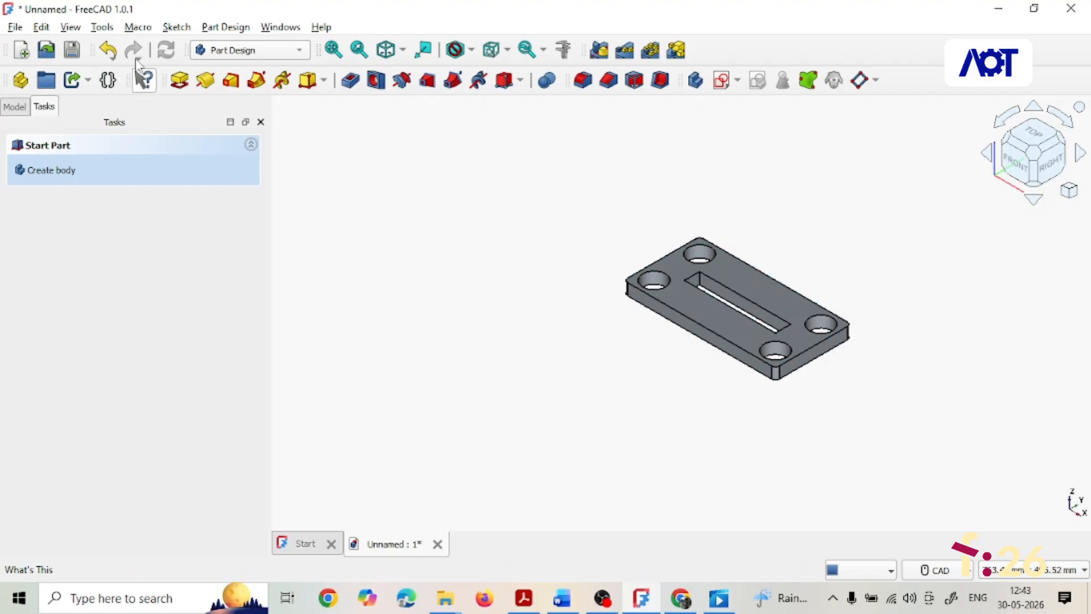
- Save the document as part1 in the coupling folder
left_click(71, 51)
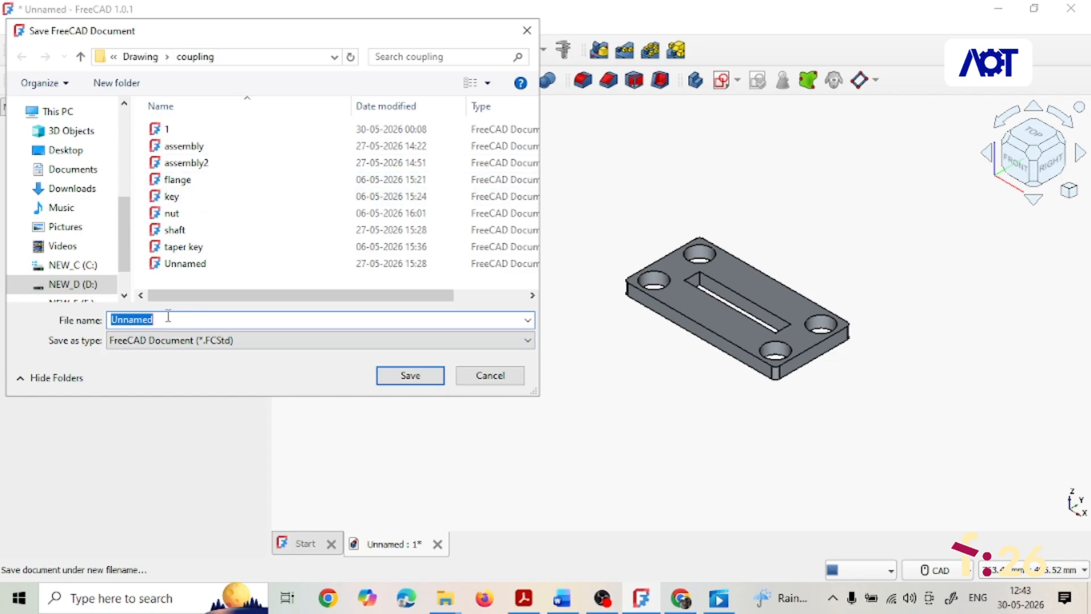
type("part1")
left_click(428, 376)
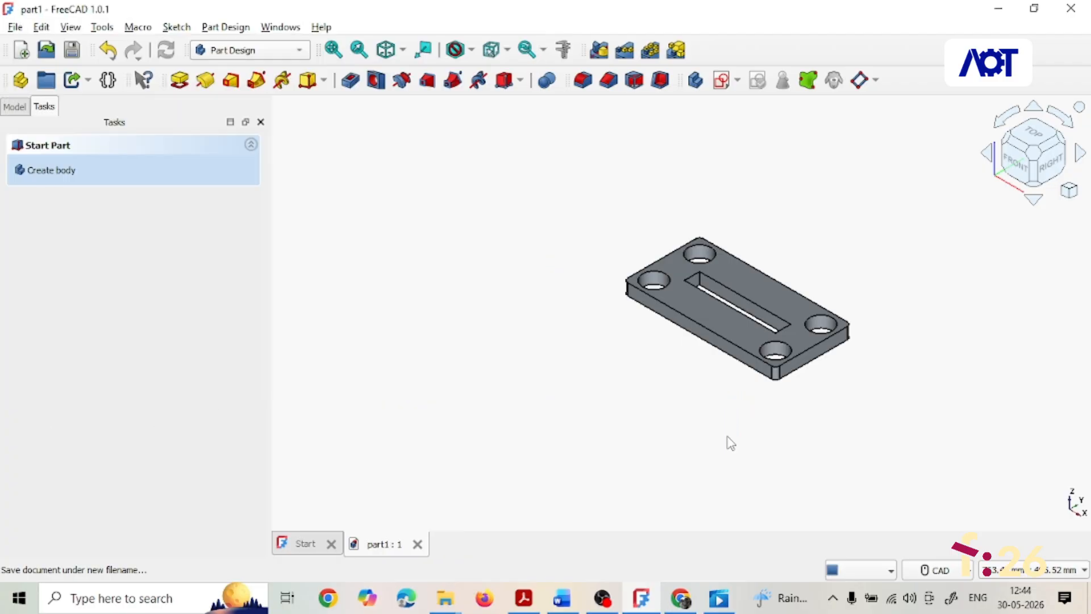